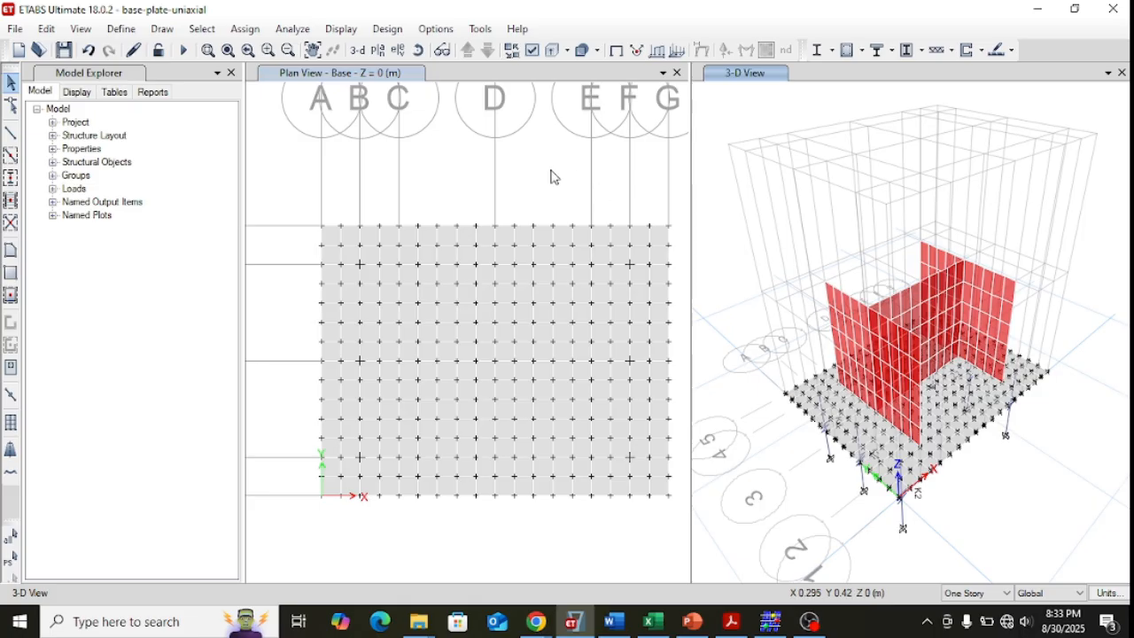
Review the STEEL material's weight and mechanical property data, then close the material definitions without changes.
left_click(118, 33)
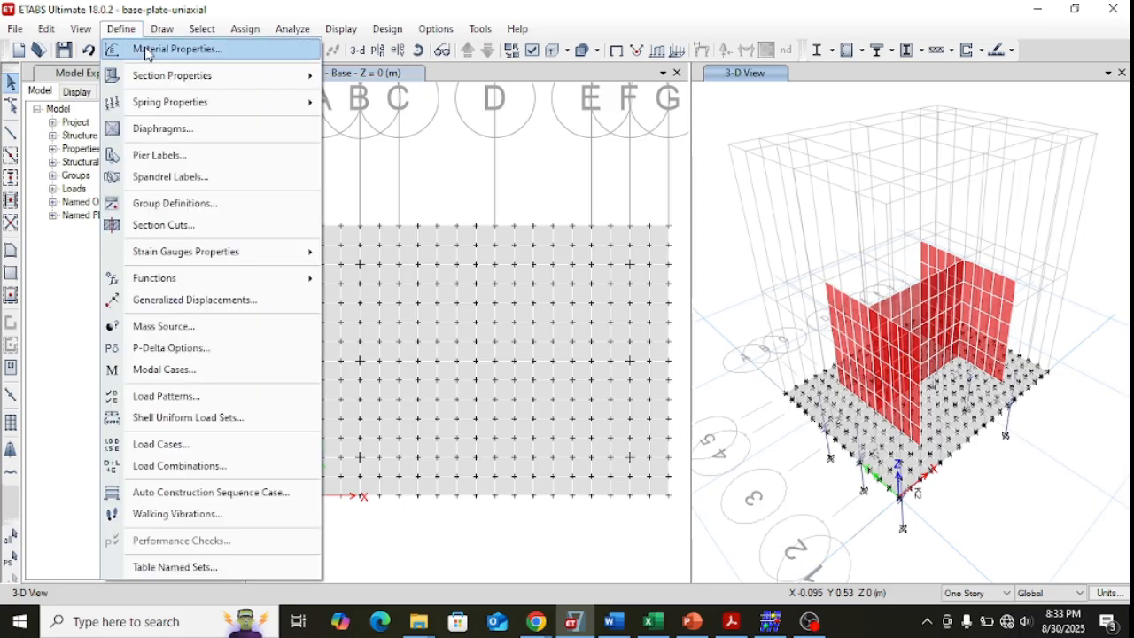
left_click(147, 49)
left_click(435, 240)
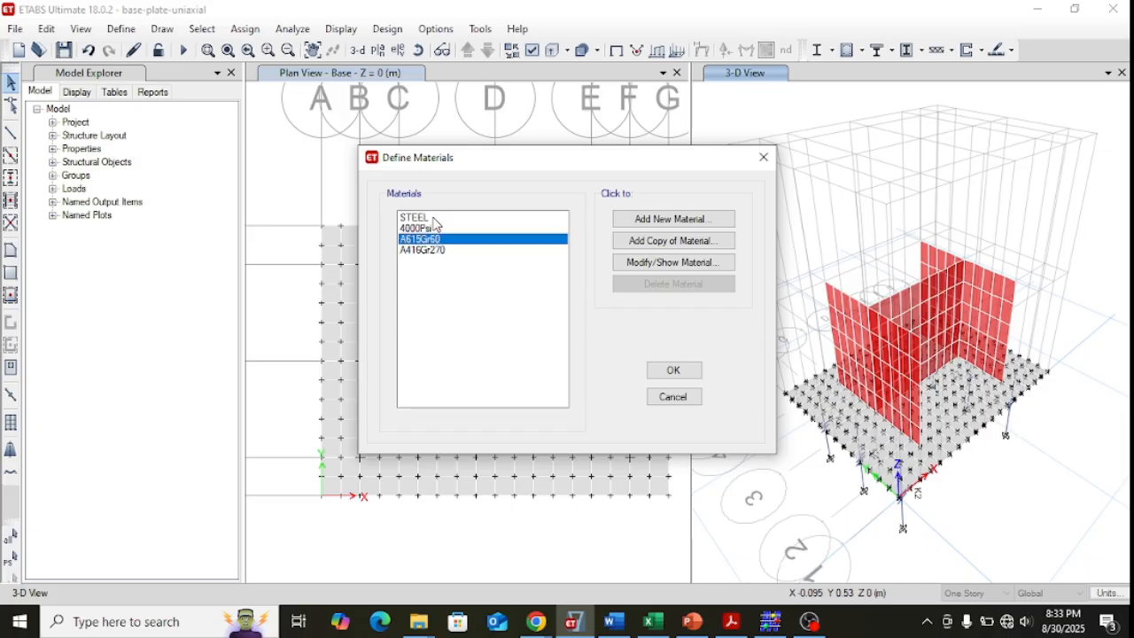
left_click(423, 218)
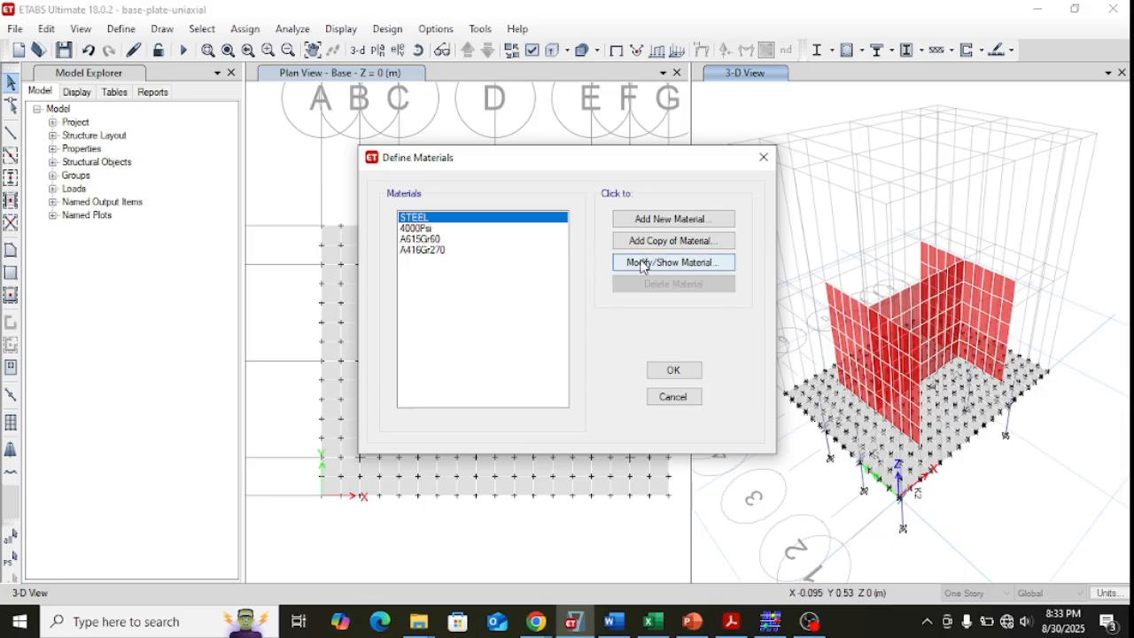
left_click(643, 265)
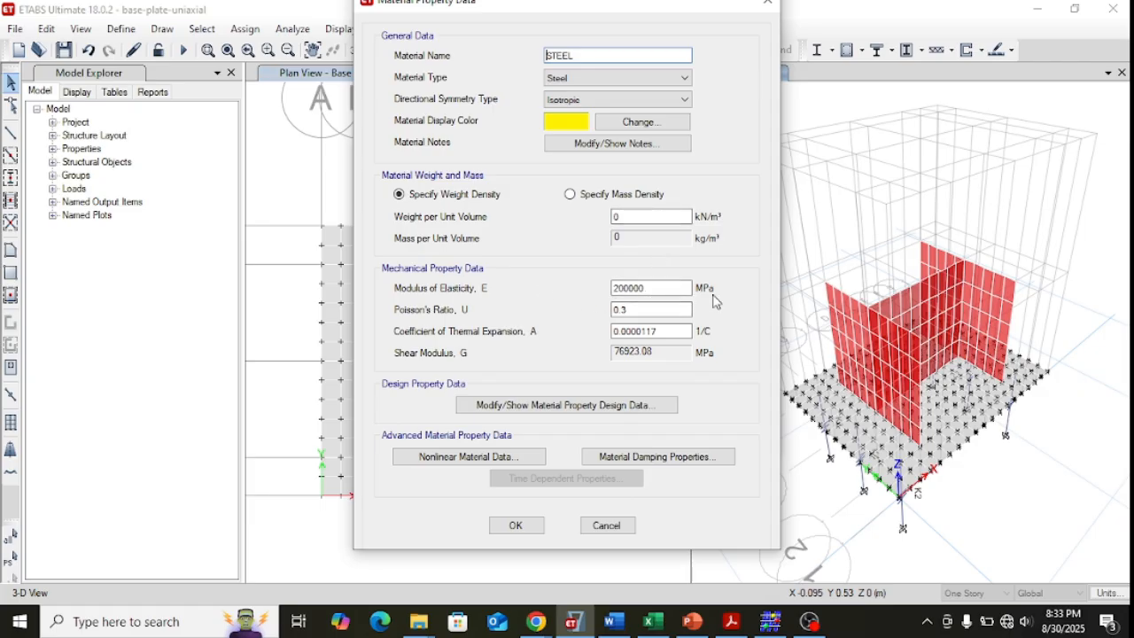
left_click(608, 527)
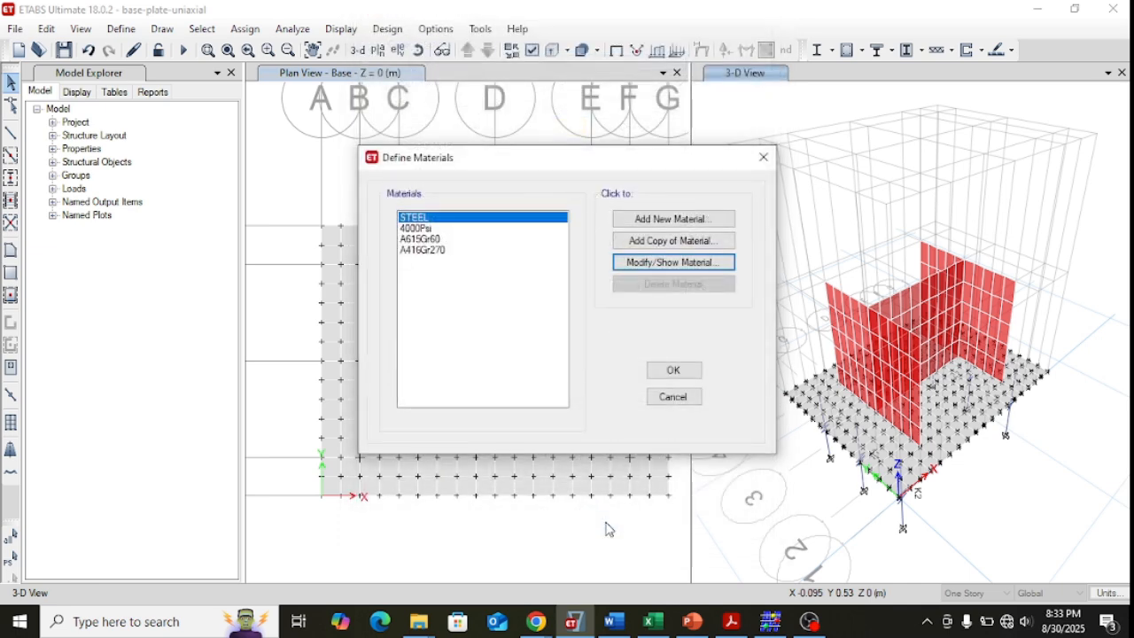
left_click(671, 397)
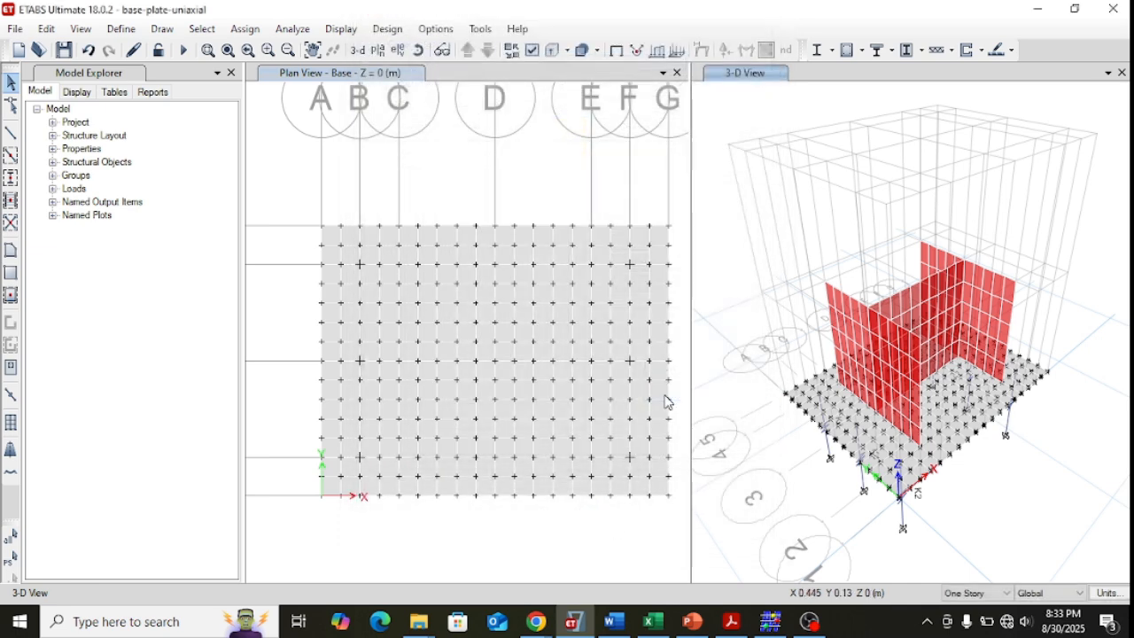
Review the BASEPLATE slab section's material, modeling type and thickness, leaving the slab definitions unchanged.
left_click(120, 30)
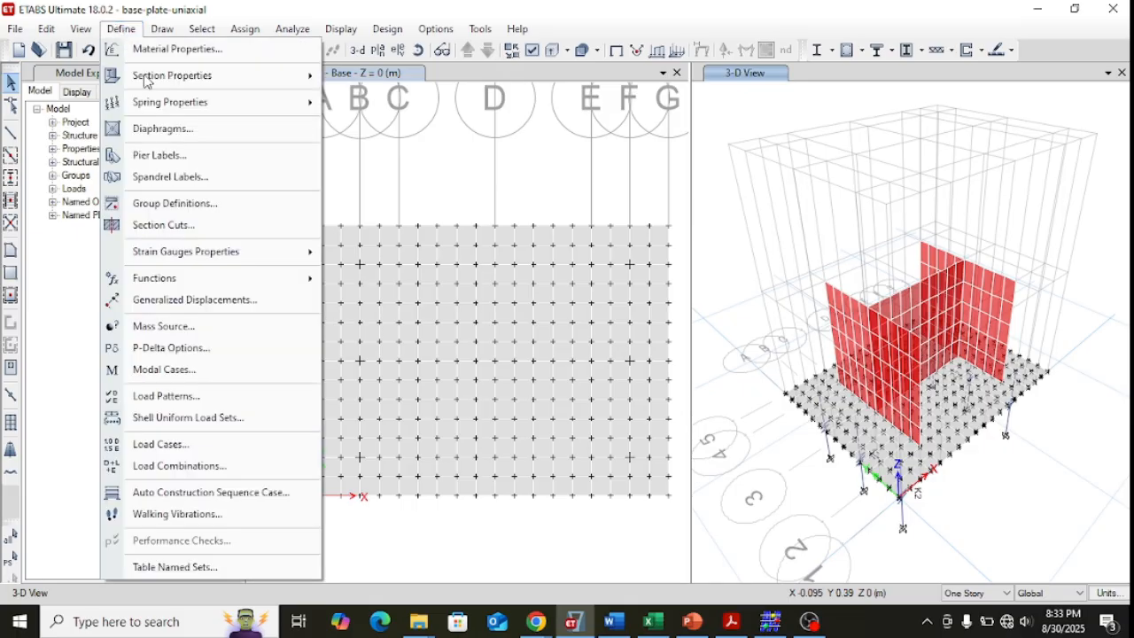
mouse_move(173, 78)
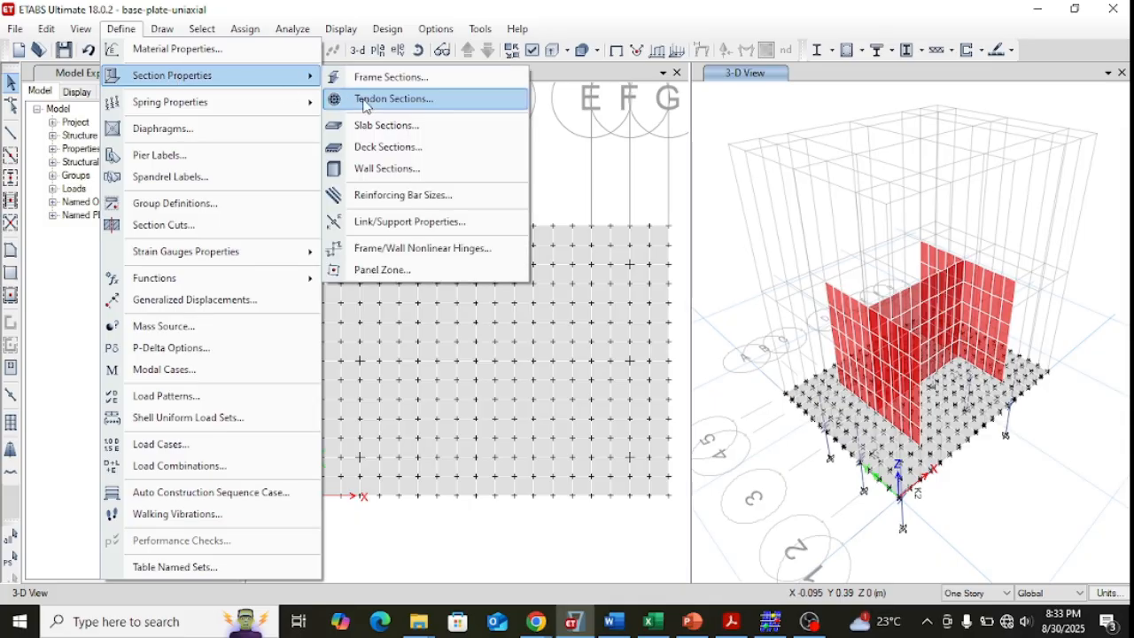
left_click(381, 126)
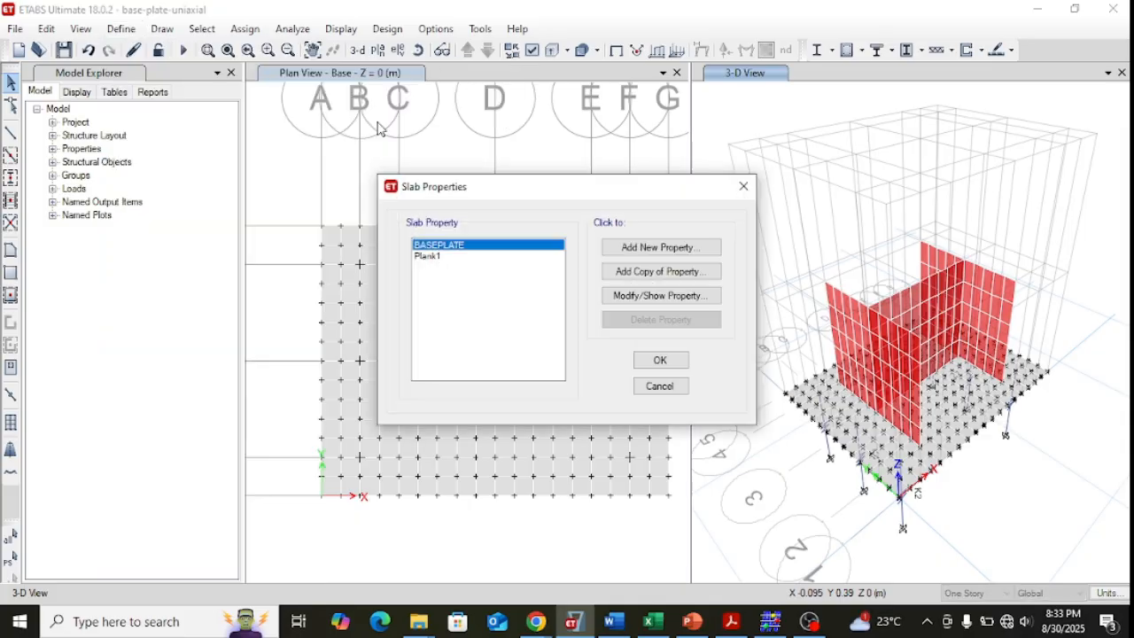
left_click(437, 258)
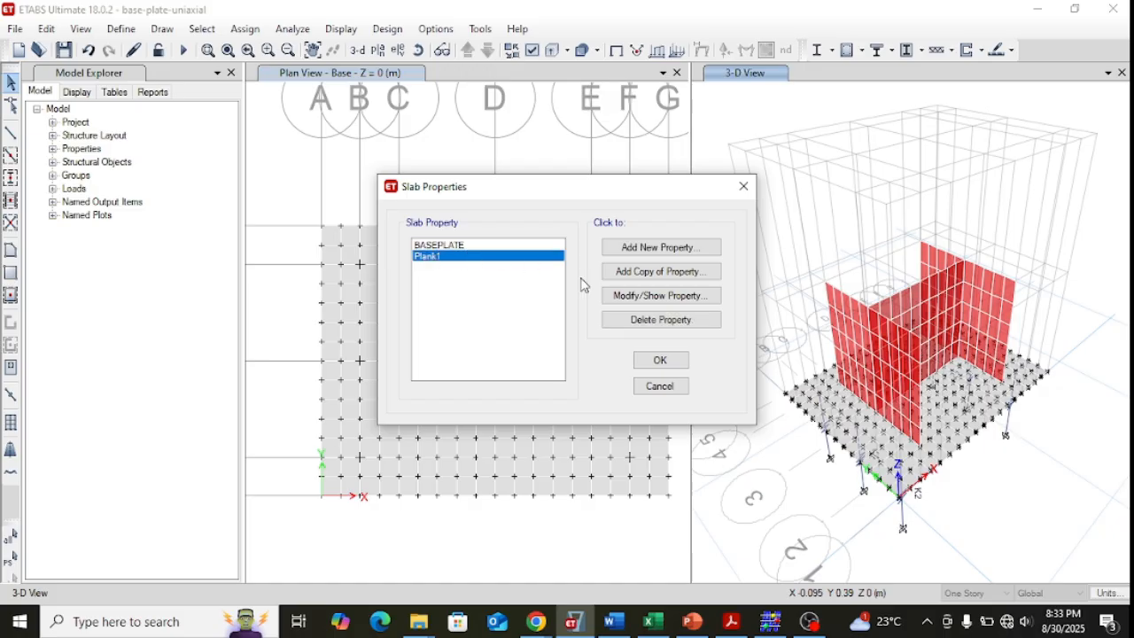
left_click(475, 247)
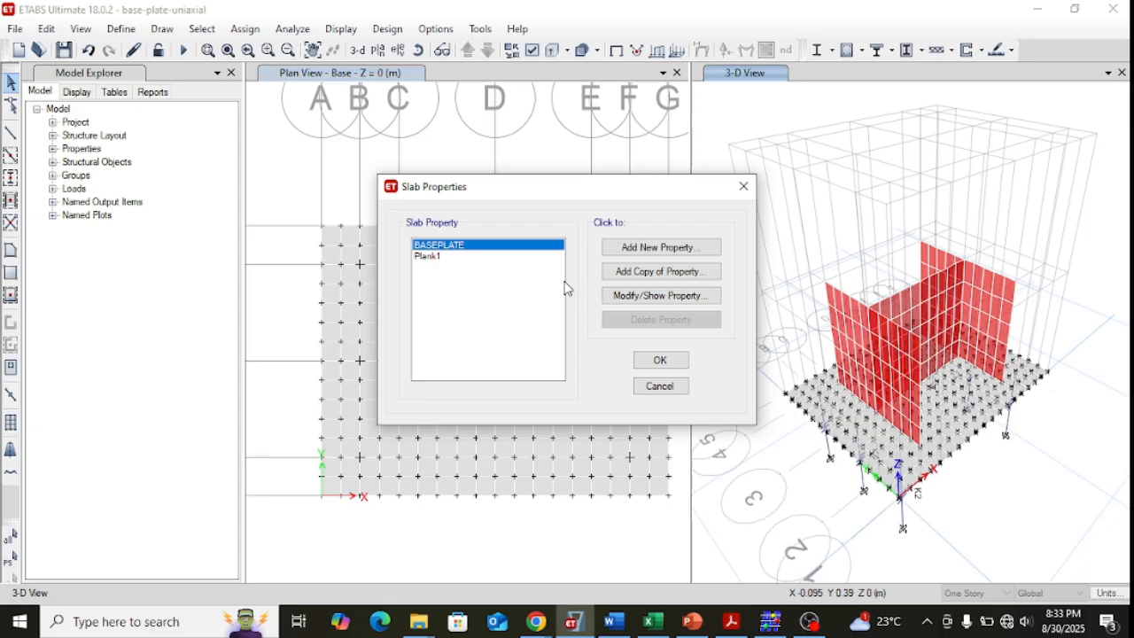
left_click(620, 297)
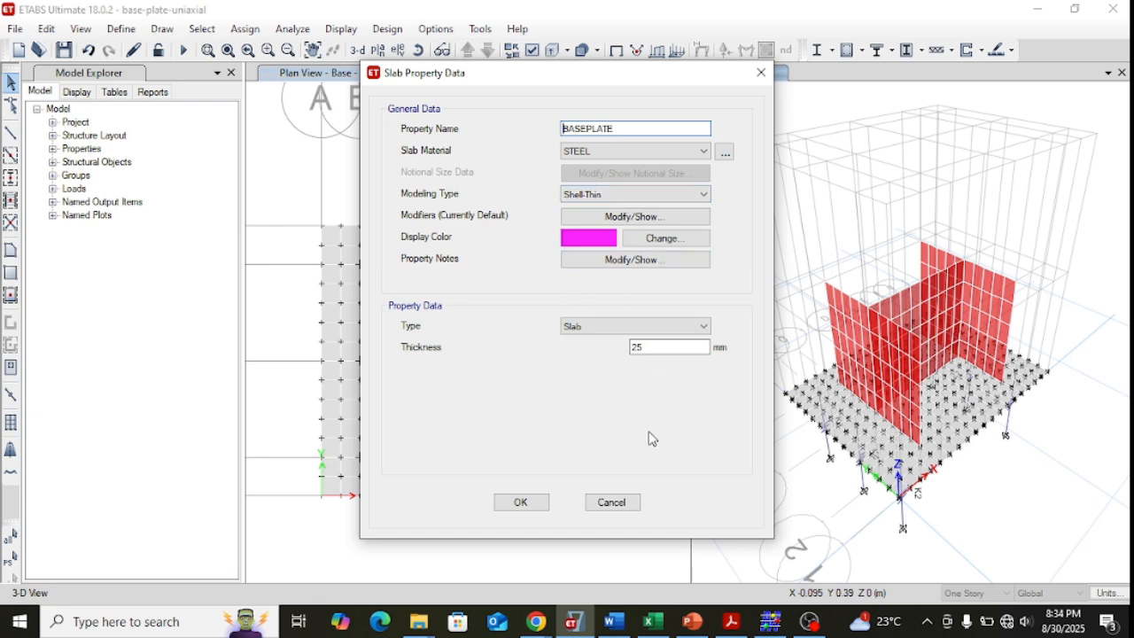
left_click(613, 502)
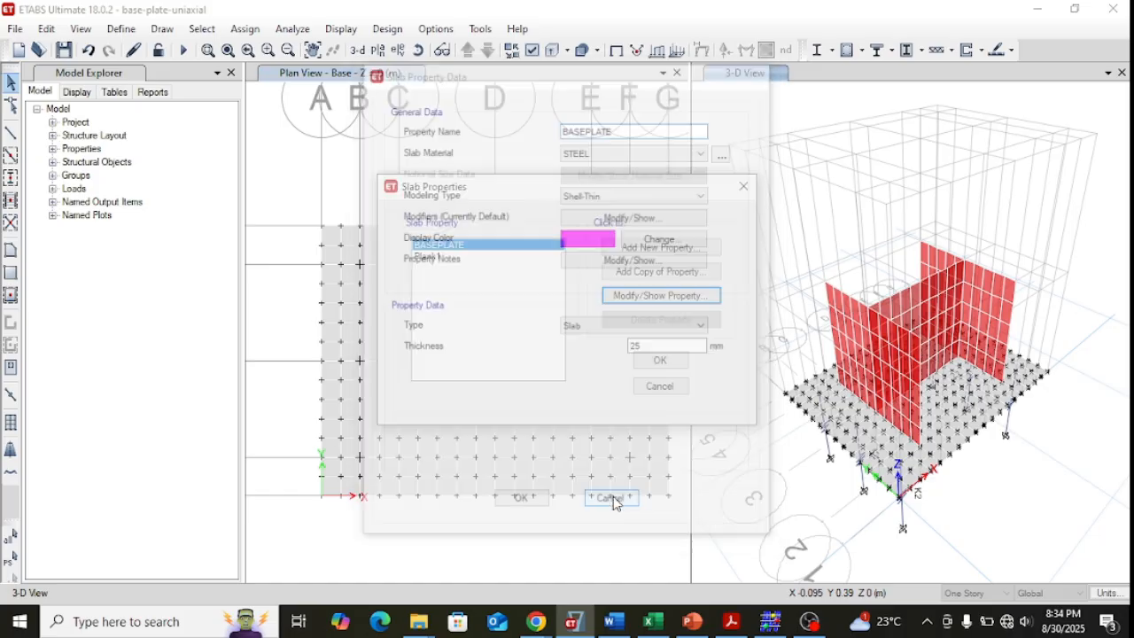
left_click(660, 386)
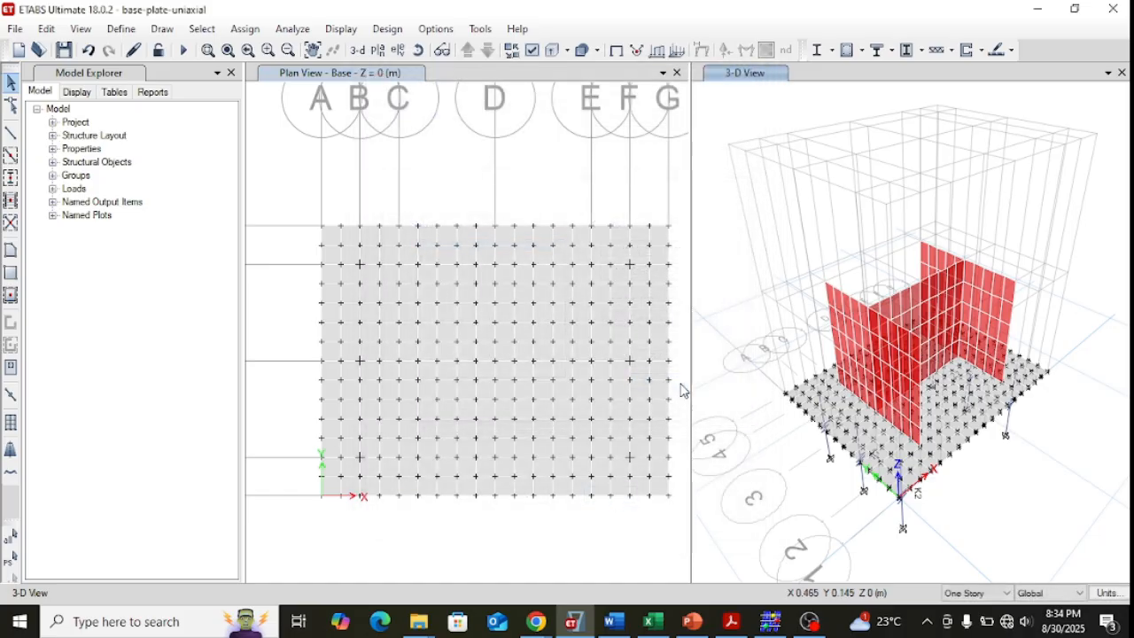
Inspect the FLANGE wall section's material, modeling type and thickness without changing the property.
left_click(124, 32)
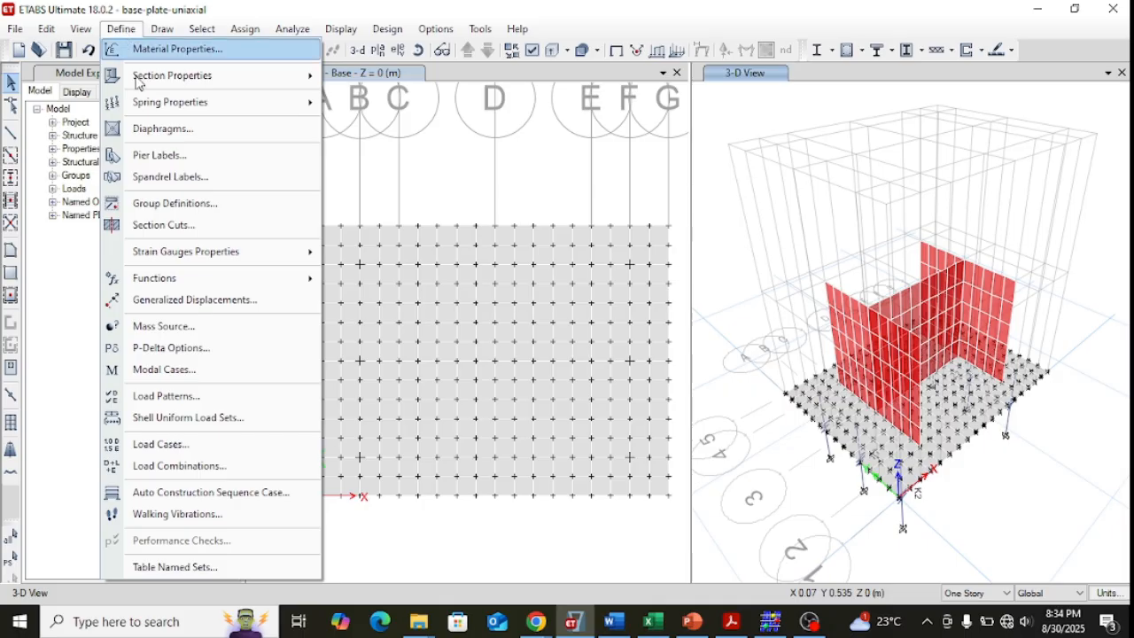
mouse_move(162, 109)
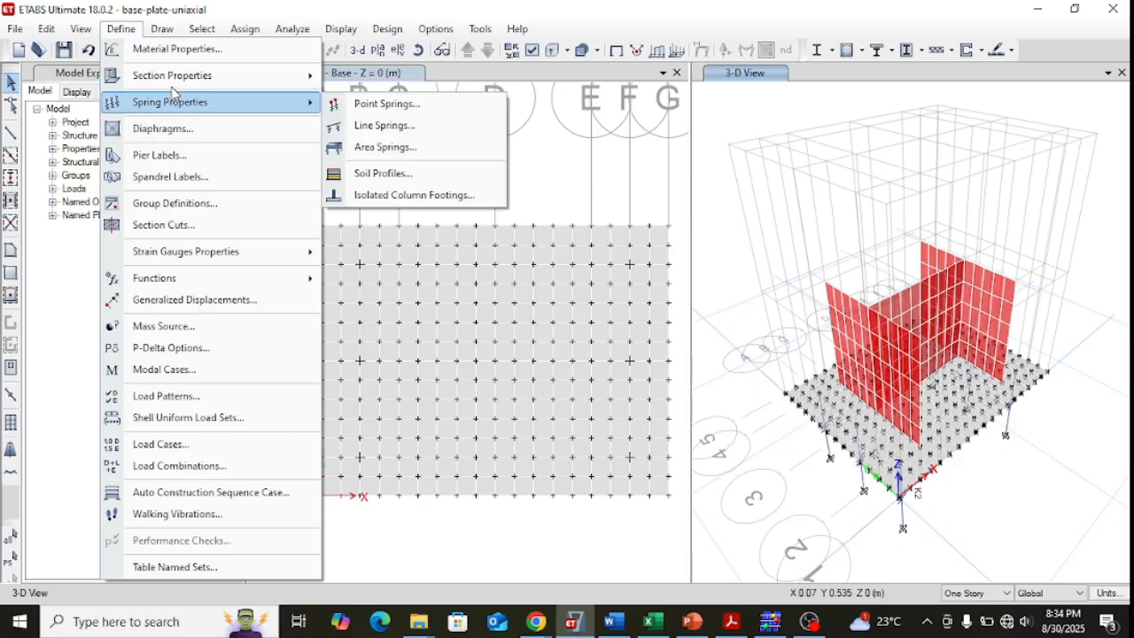
mouse_move(180, 78)
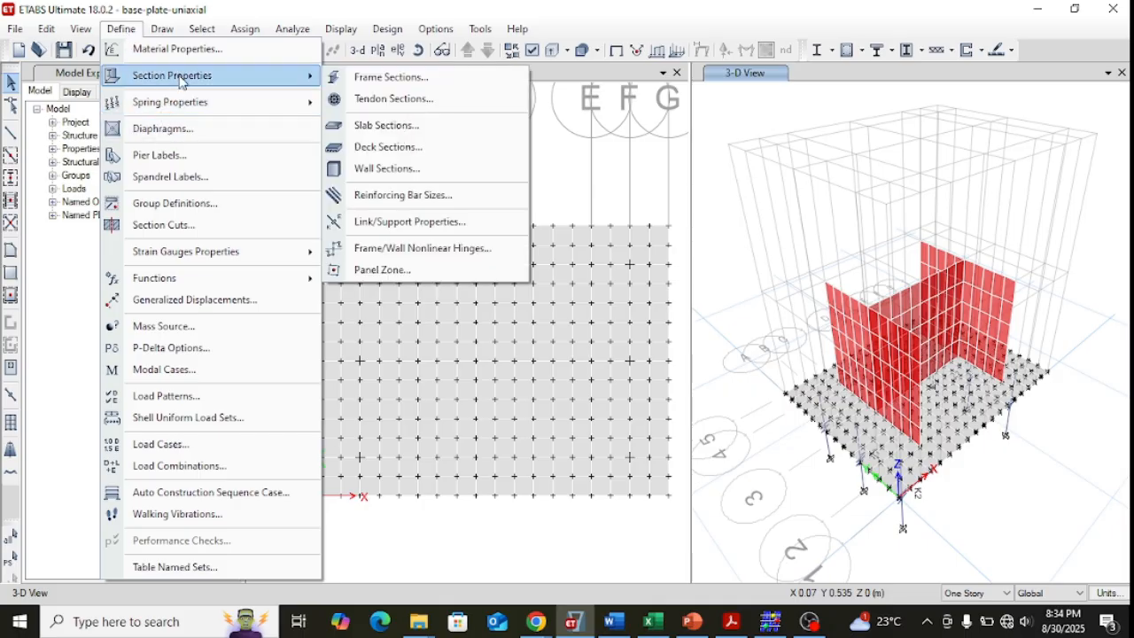
left_click(382, 169)
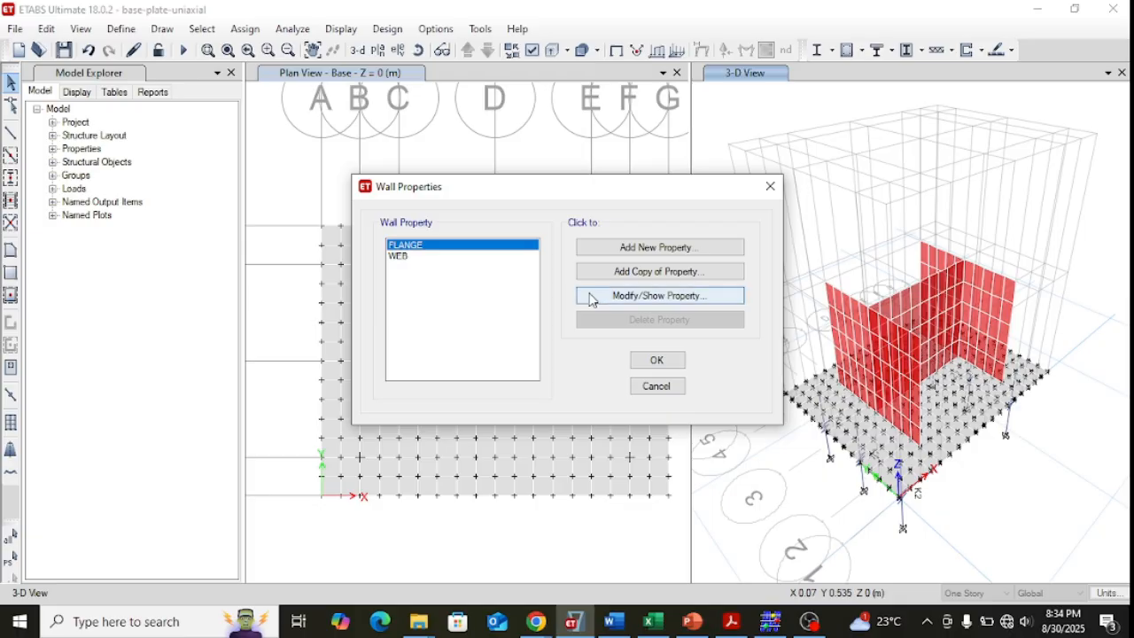
left_click(615, 295)
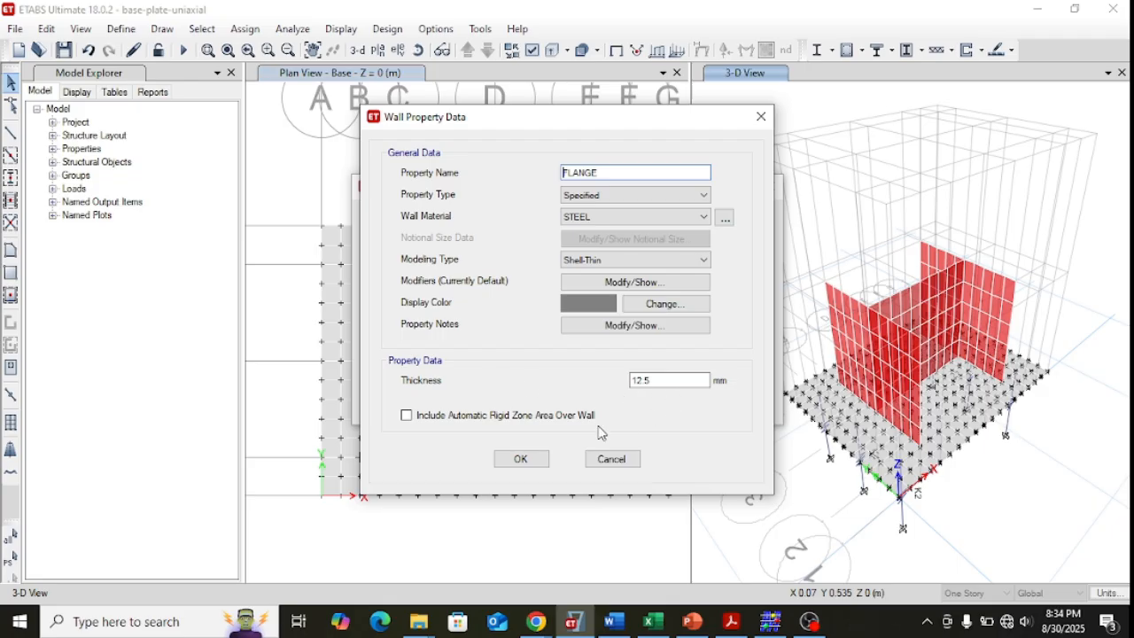
left_click(613, 459)
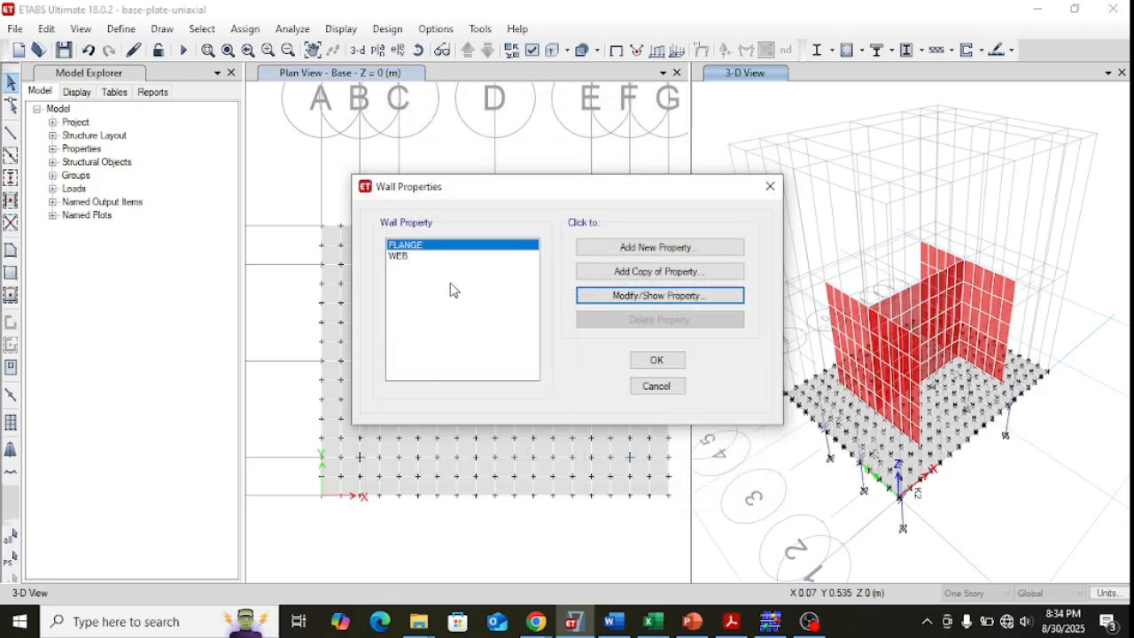
Inspect the WEB wall section's property data and close the wall section definitions without changes.
left_click(401, 257)
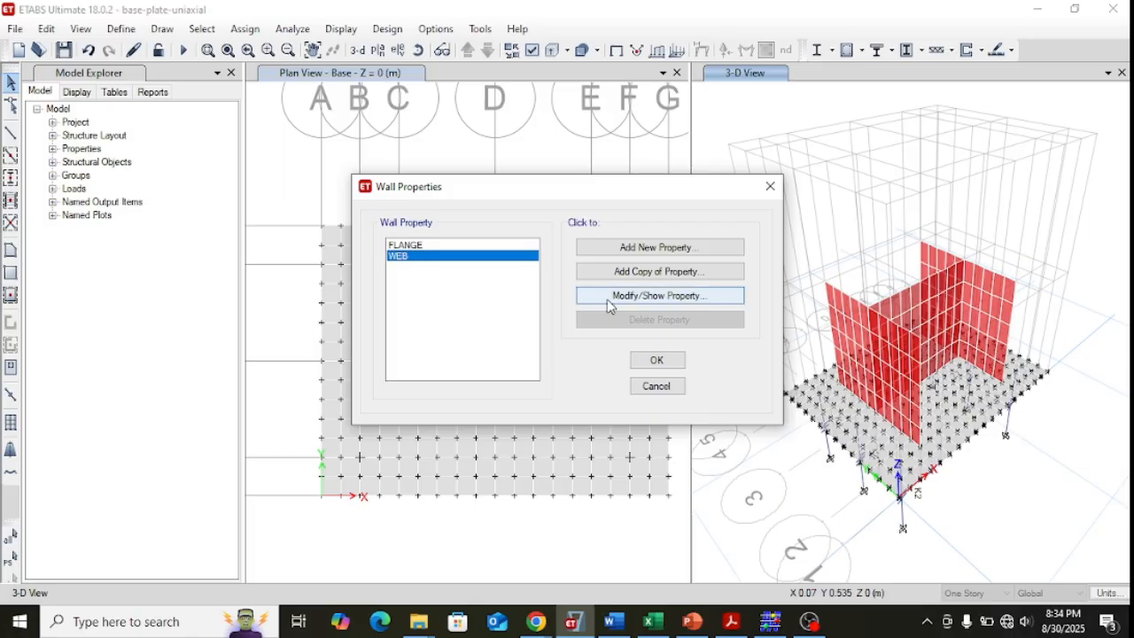
left_click(607, 297)
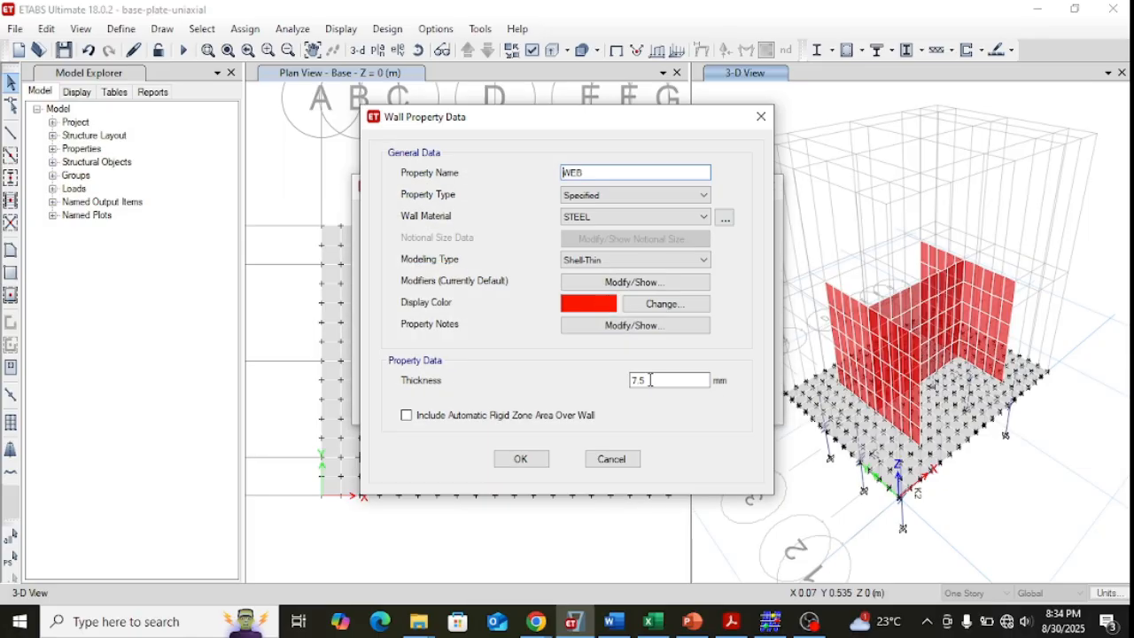
left_click(633, 459)
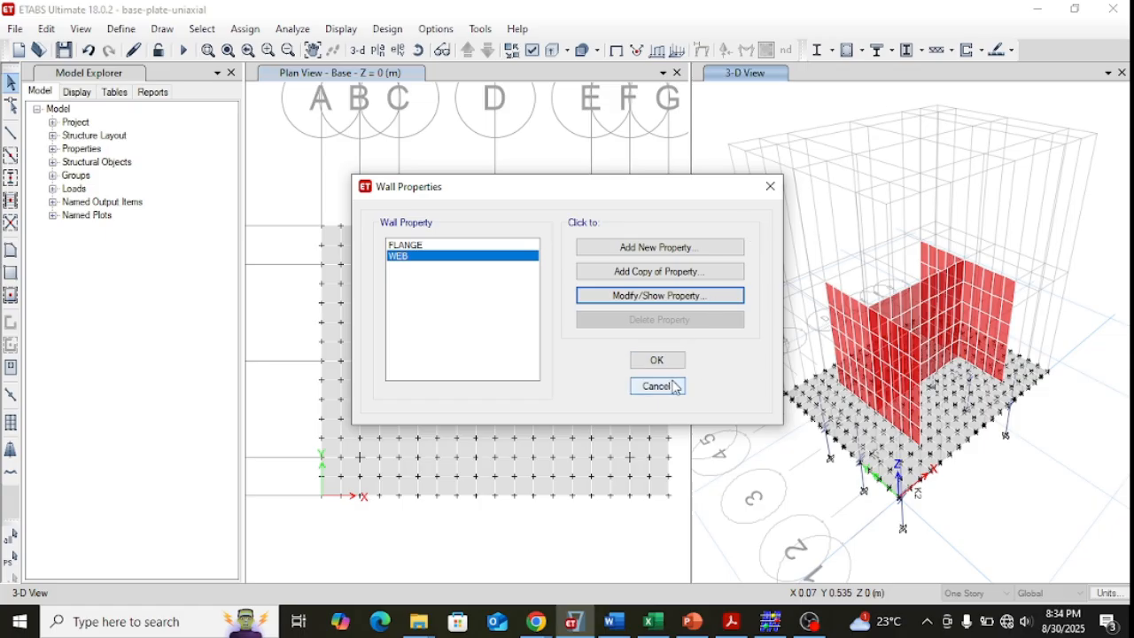
left_click(673, 383)
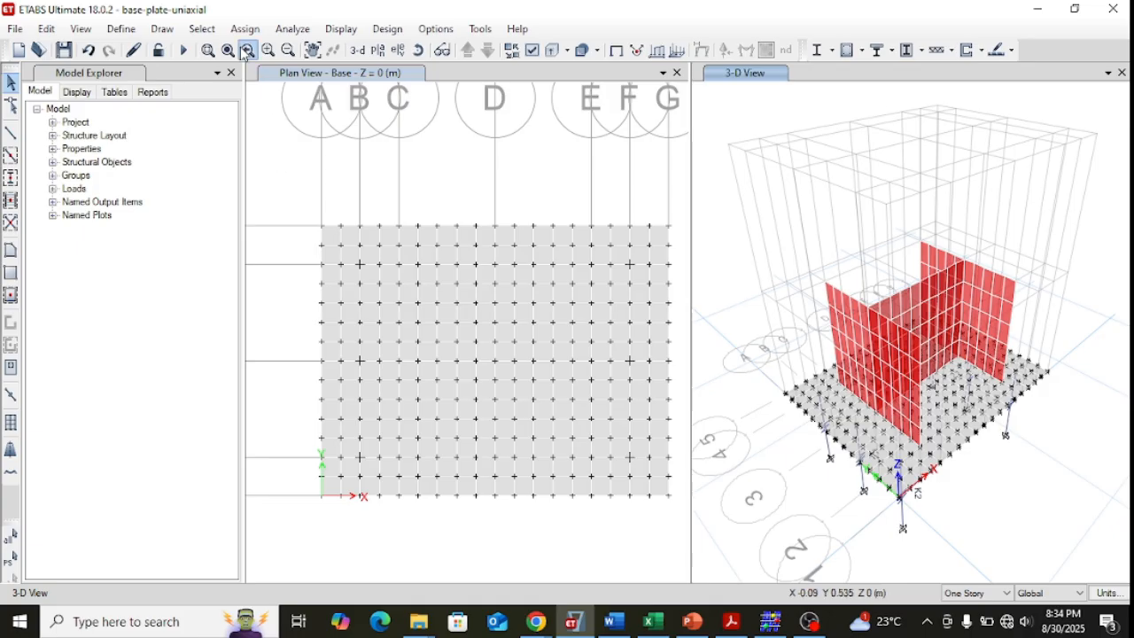
Examine the RIGID-SPR area spring's stiffness constants and nonlinear option for the local 3 direction, then close without changes.
left_click(131, 34)
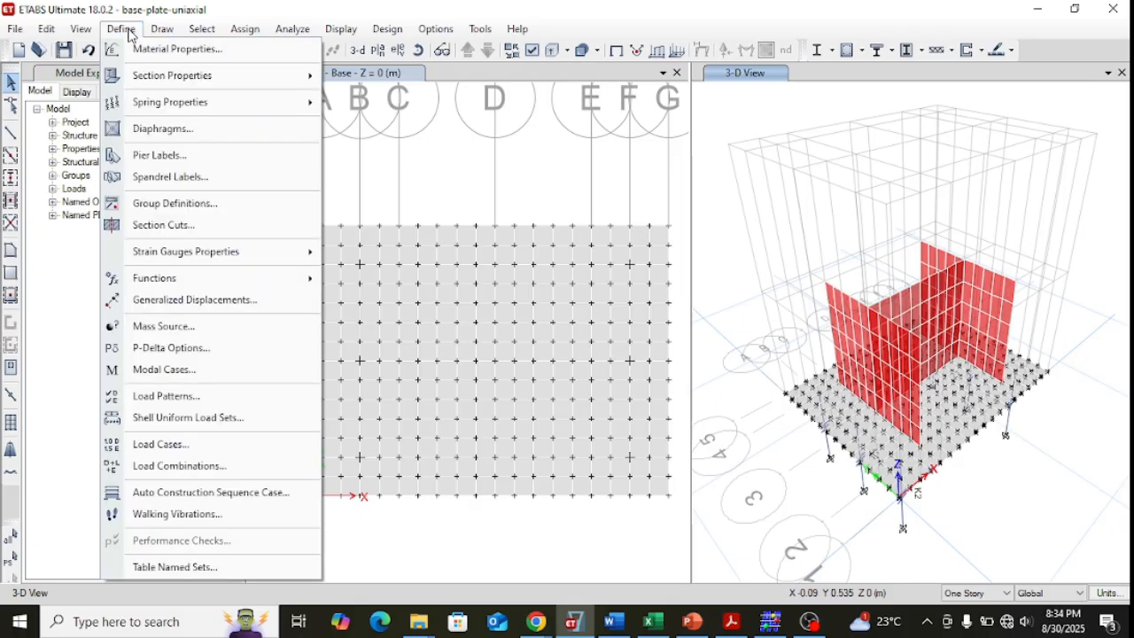
mouse_move(204, 101)
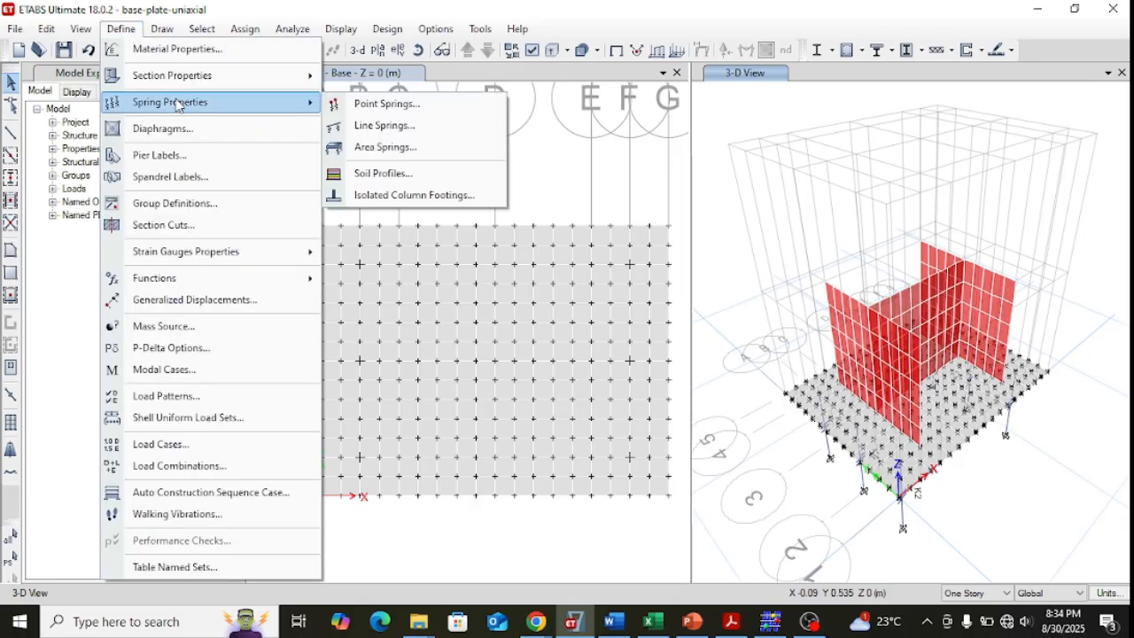
left_click(375, 149)
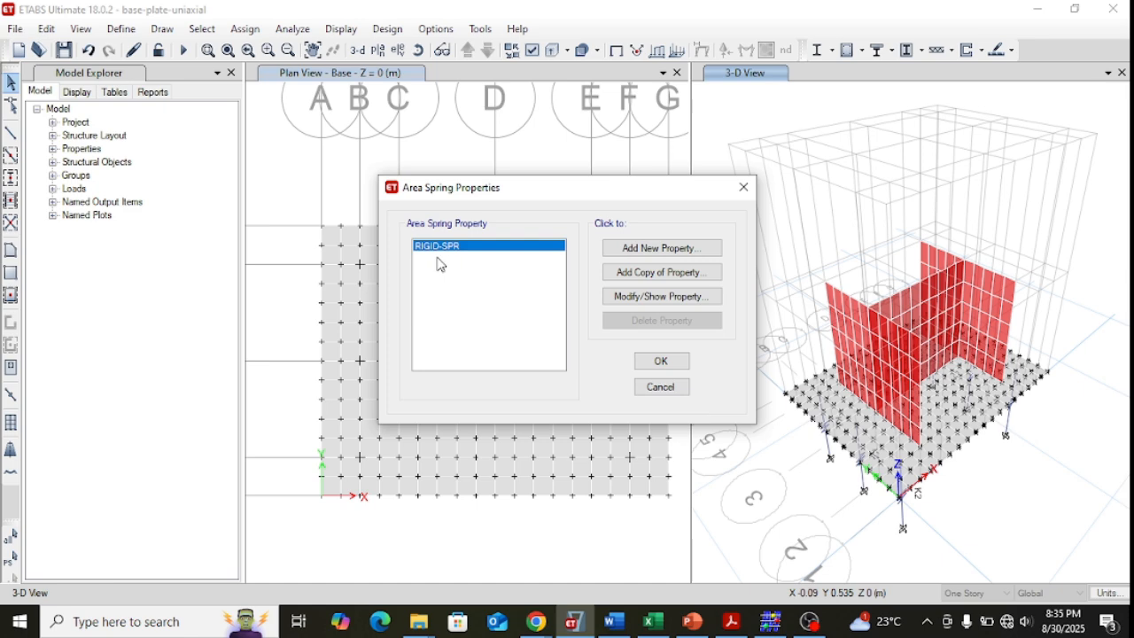
left_click(636, 301)
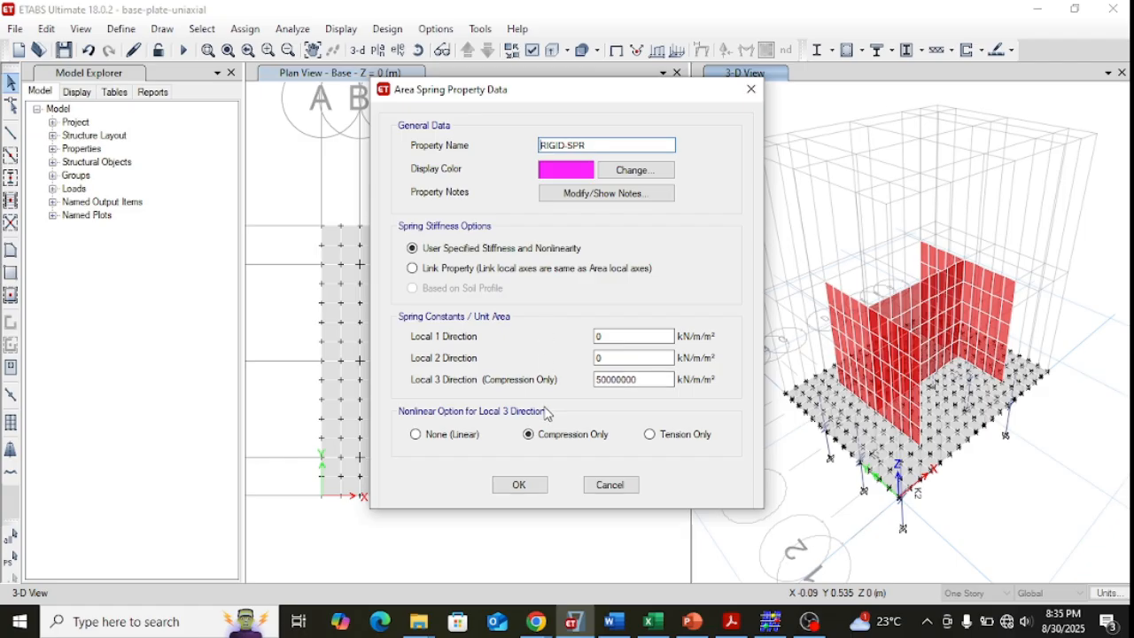
left_click(610, 485)
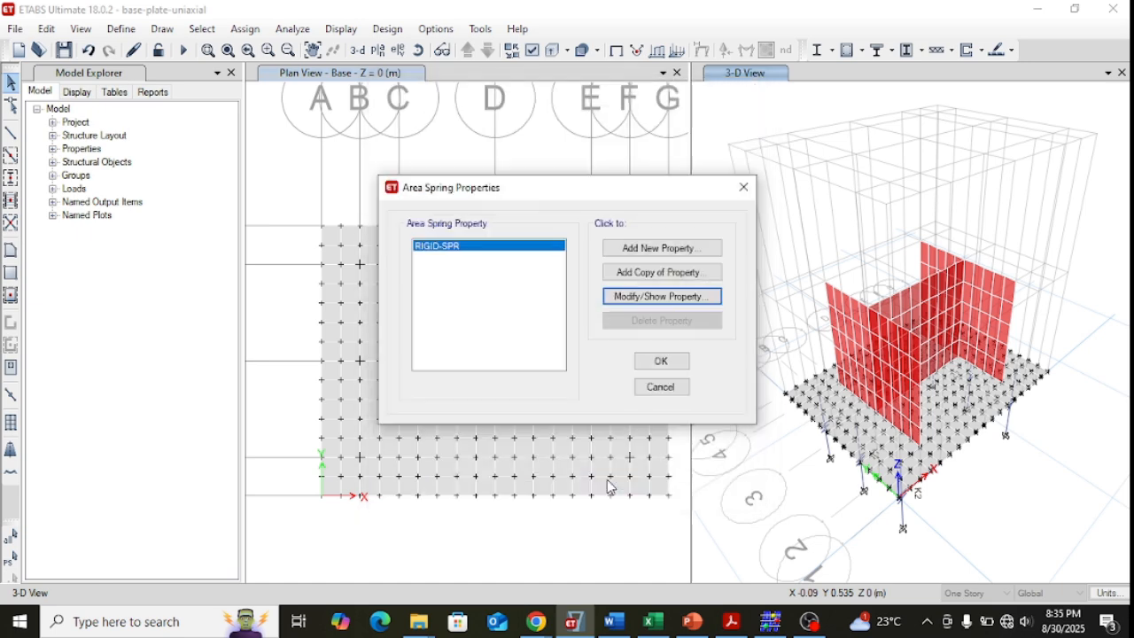
left_click(662, 388)
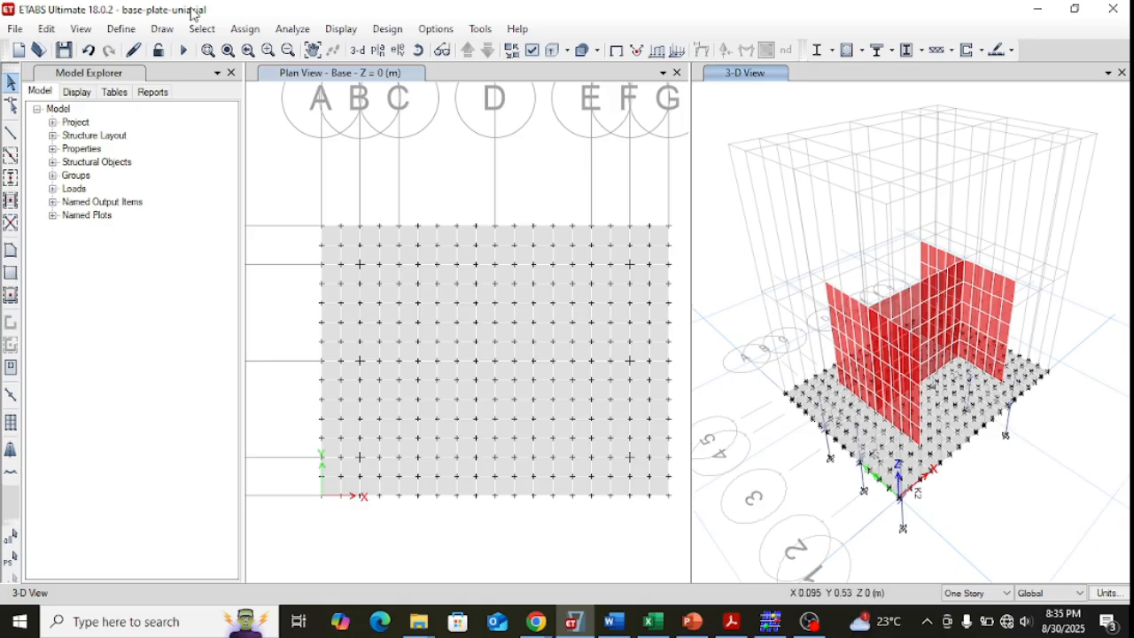
Examine the BOLT-RIGID link property's directional settings and its U1 multilinear force-displacement data, closing the link definitions without changes.
left_click(116, 32)
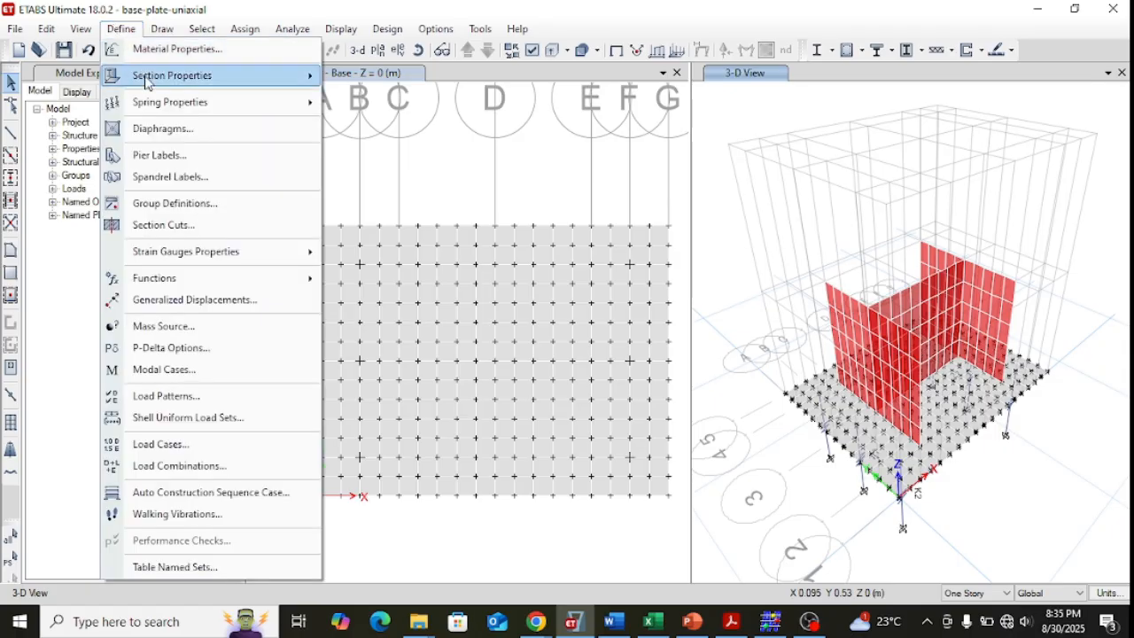
mouse_move(164, 104)
mouse_move(188, 75)
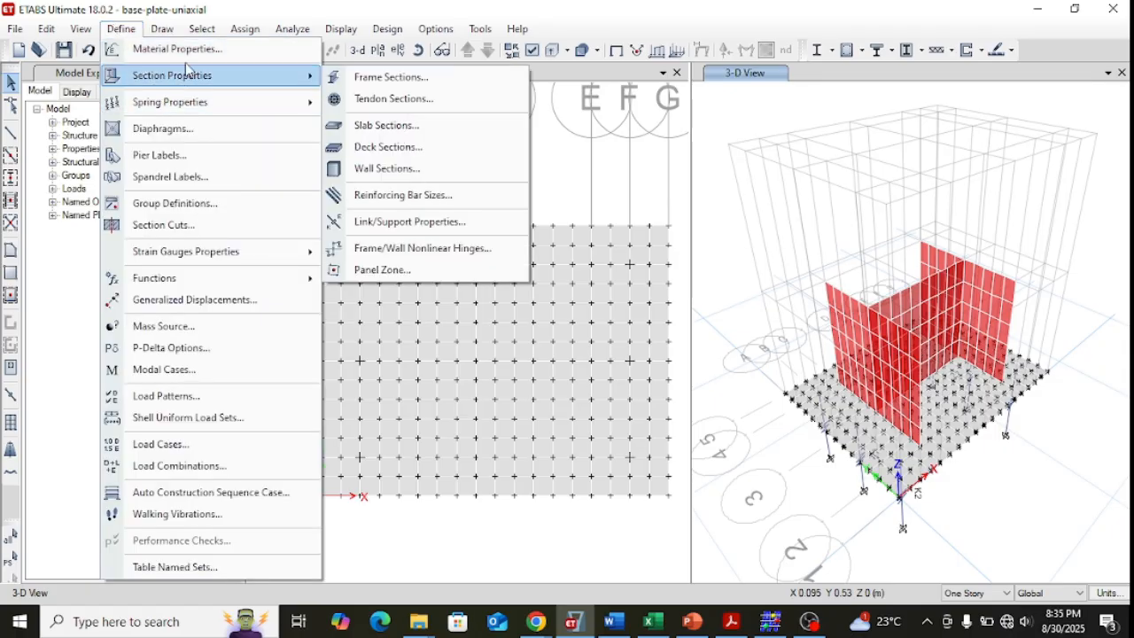
left_click(409, 222)
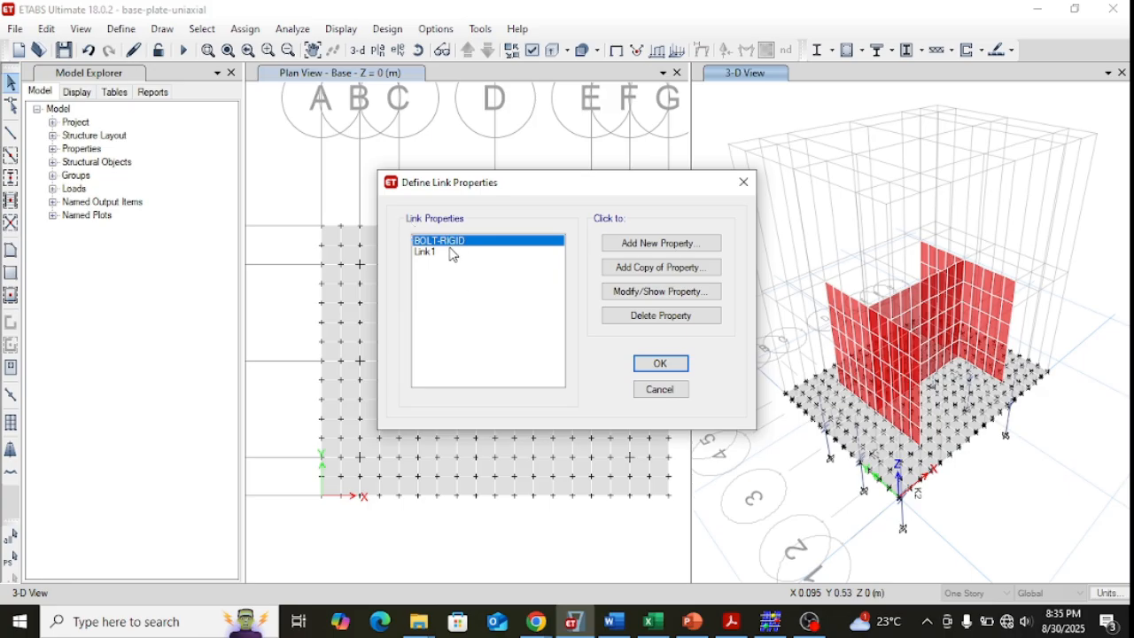
left_click(668, 301)
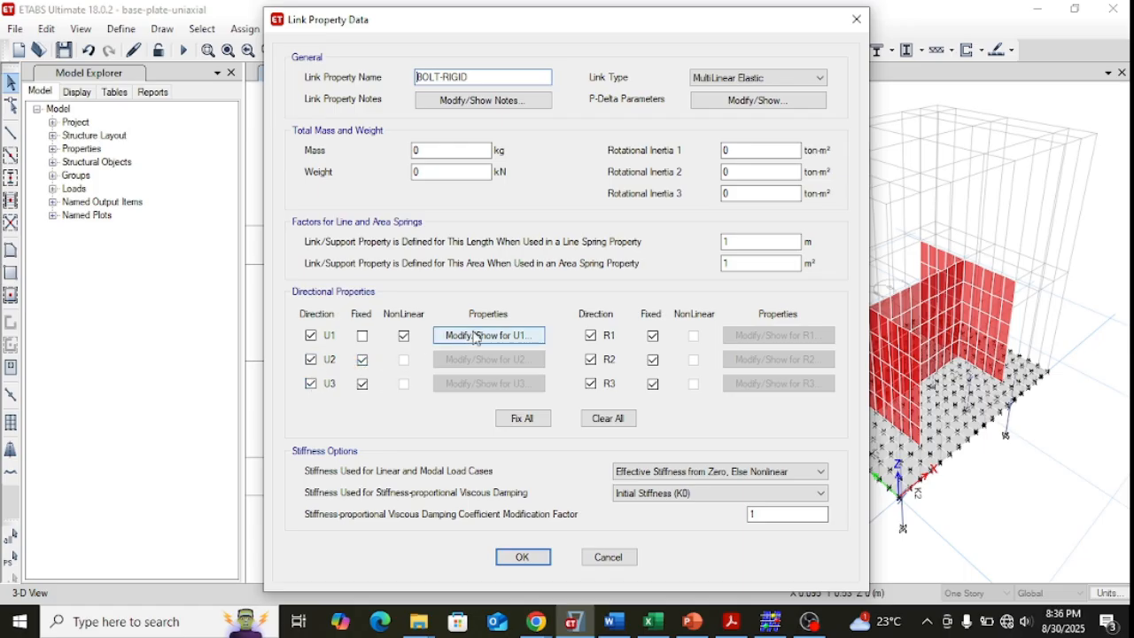
left_click(498, 335)
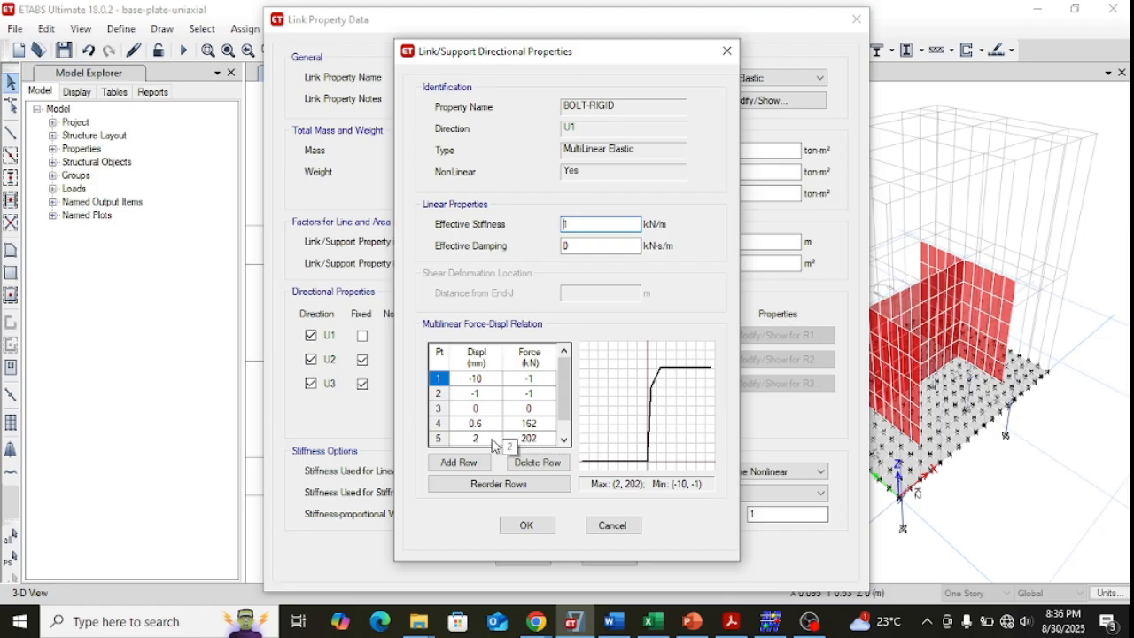
left_click(614, 528)
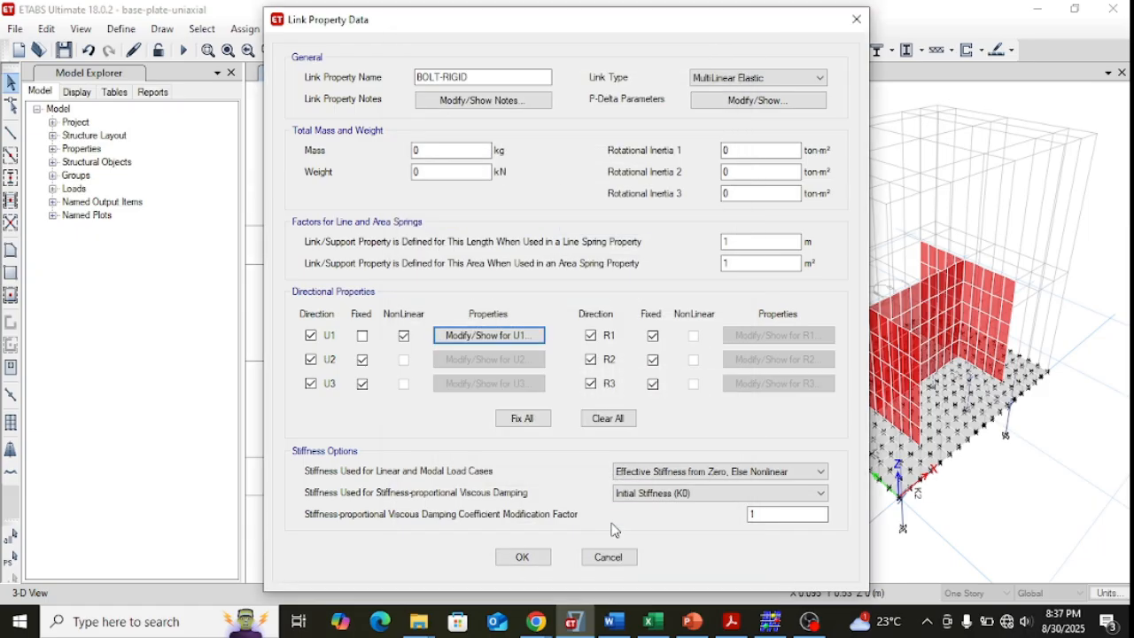
left_click(611, 556)
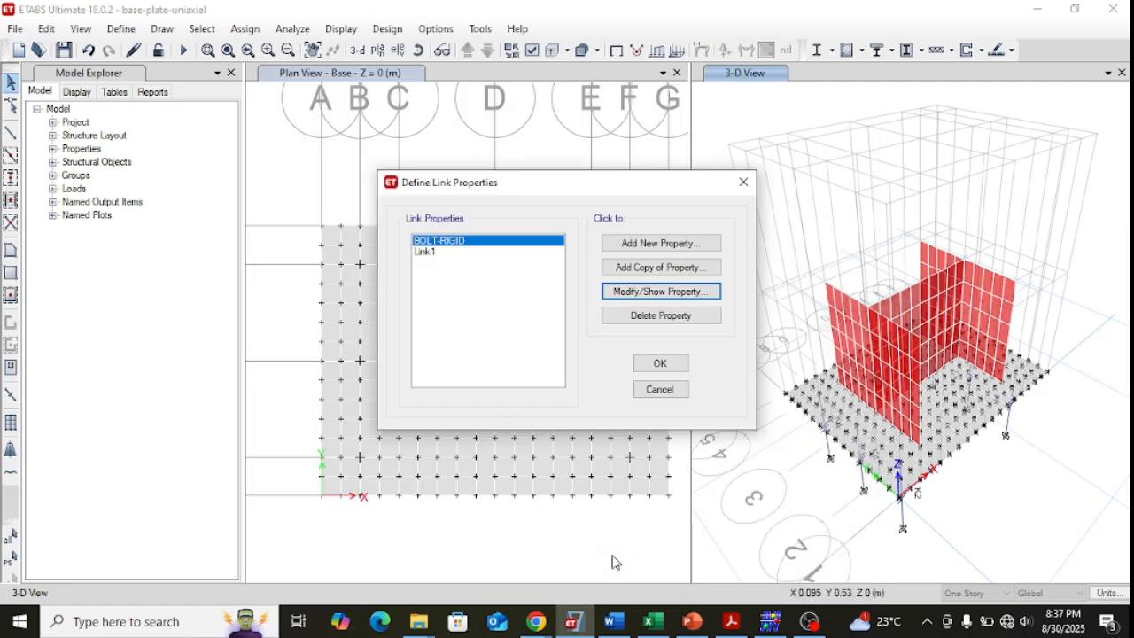
left_click(663, 391)
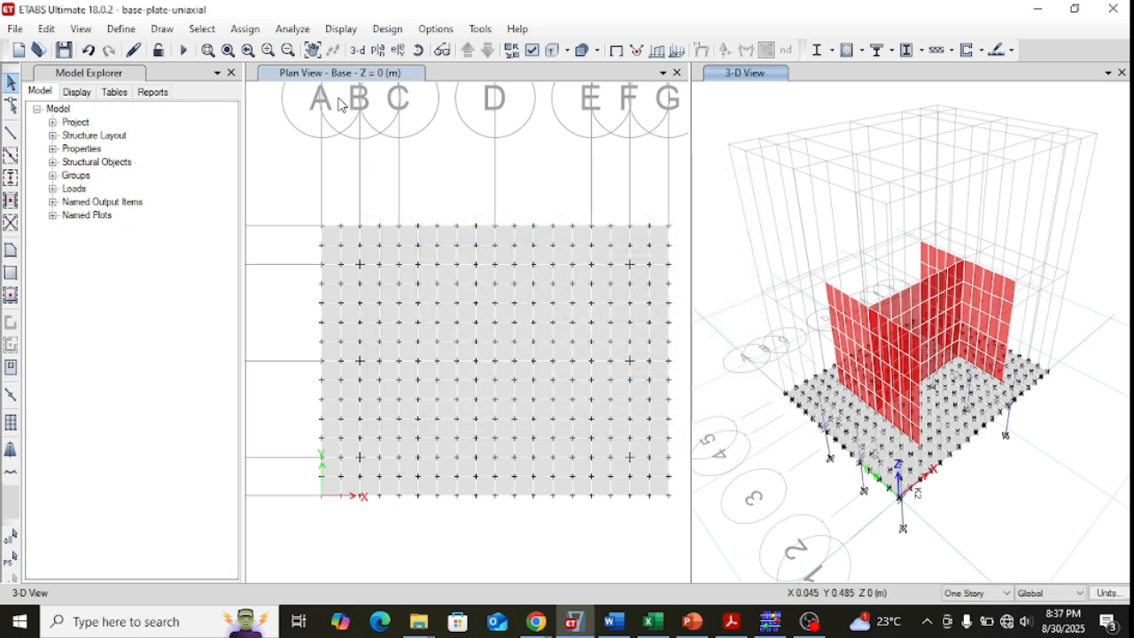
Run the analysis and switch the base plan window to the elevation view along grid line 3.
left_click(293, 29)
left_click(330, 241)
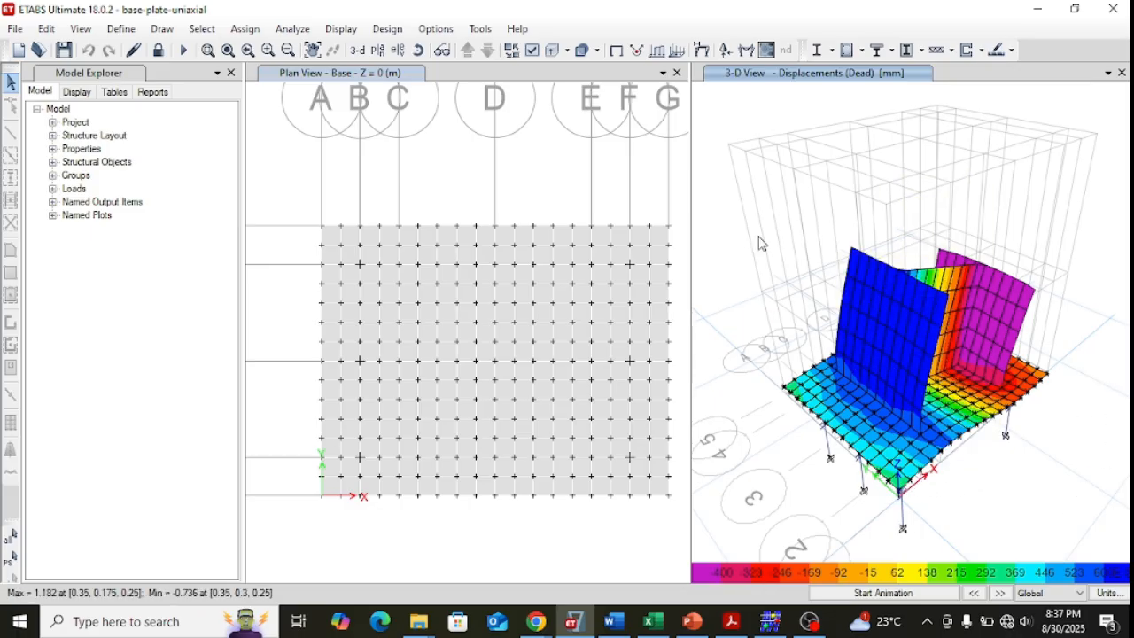
left_click(385, 74)
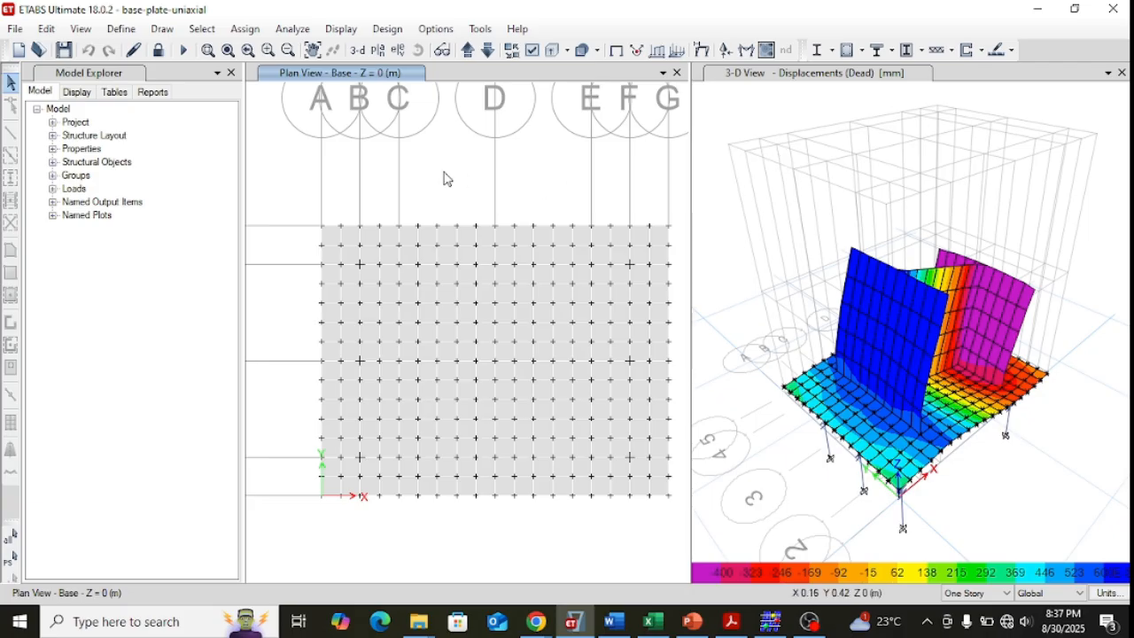
left_click(396, 51)
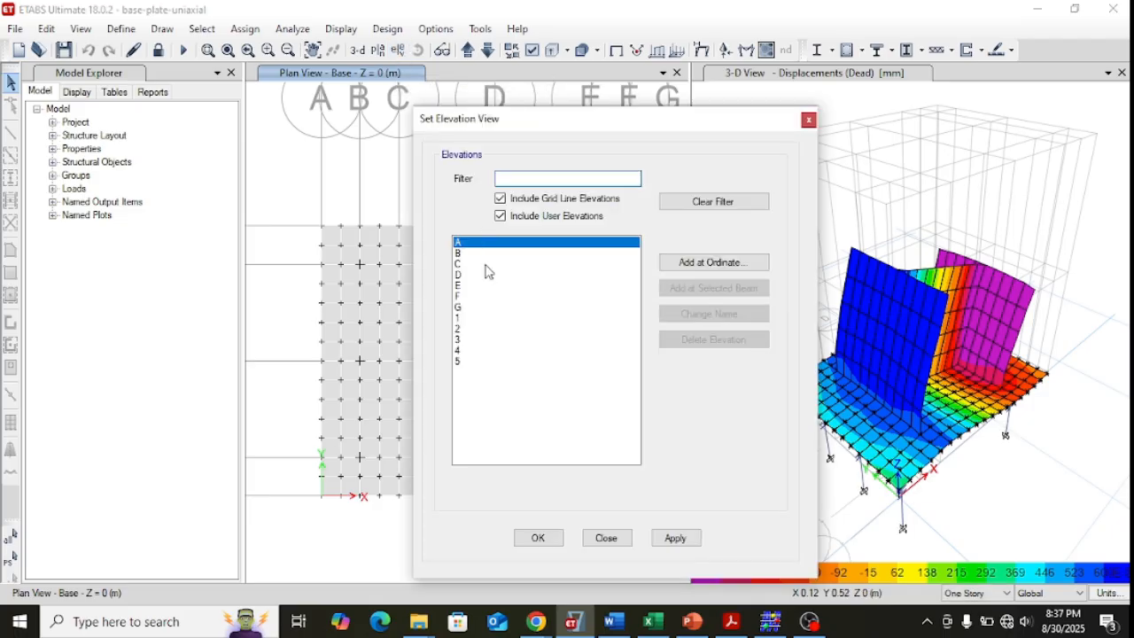
left_click(459, 343)
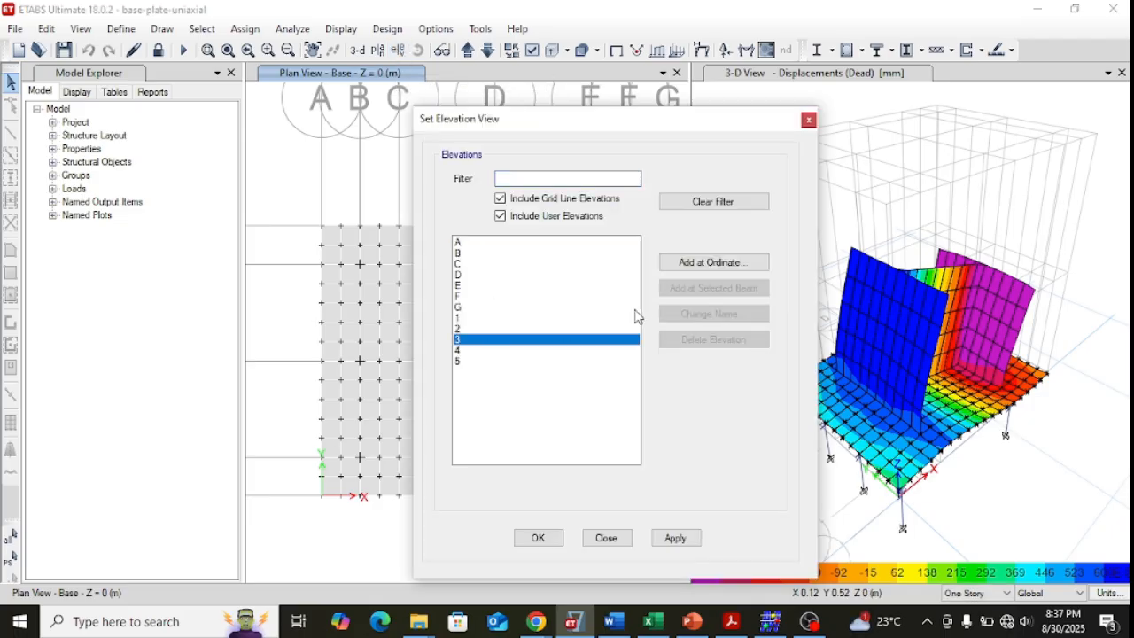
left_click(675, 537)
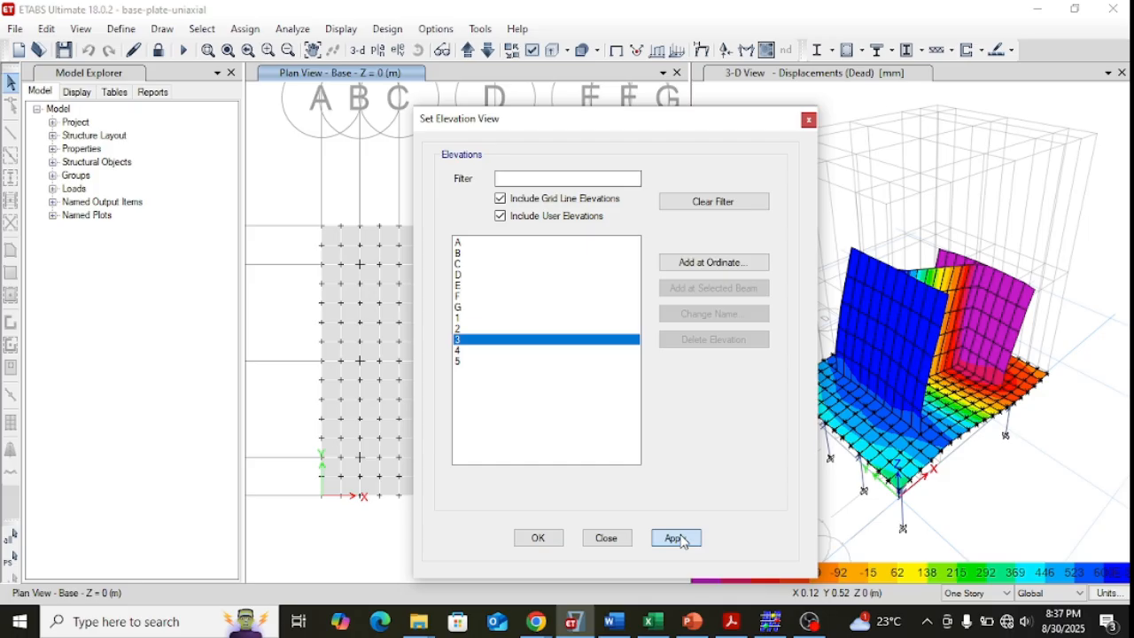
left_click(536, 538)
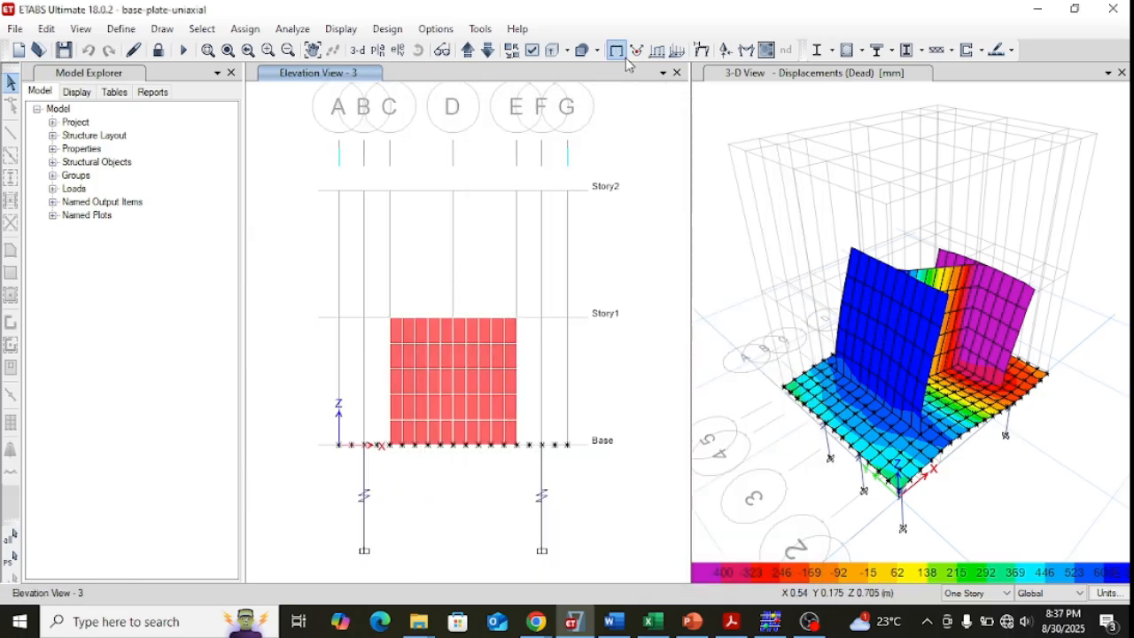
Display the deformed shape for the Dead case in the elevation with Displacement UX contours from -0.4 to 0.6 mm.
left_click(700, 50)
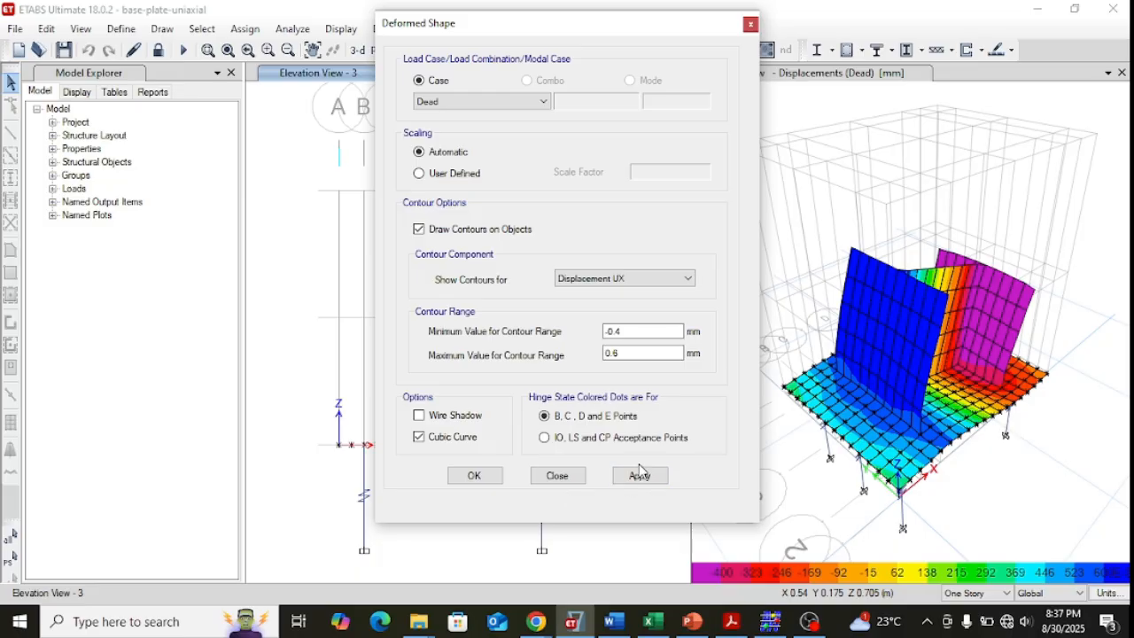
left_click(639, 475)
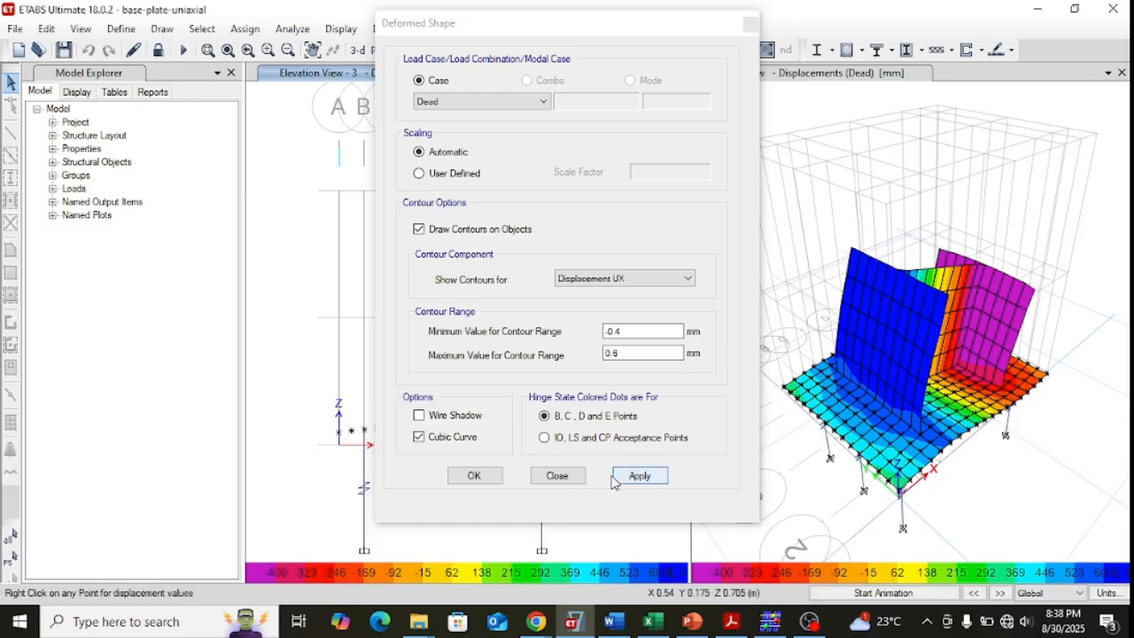
left_click(457, 478)
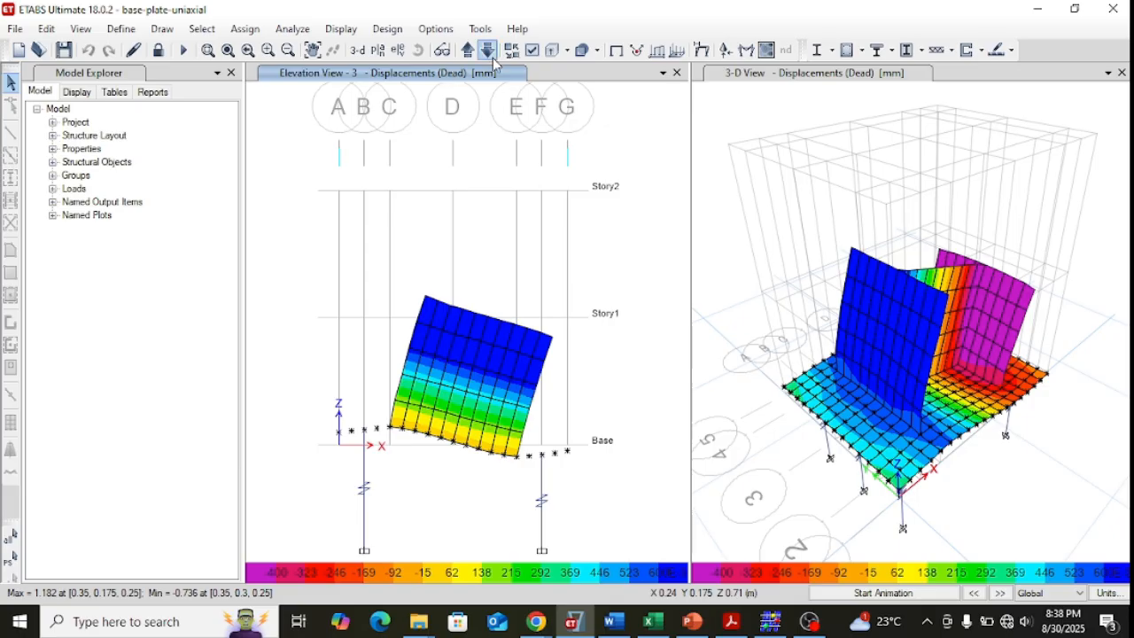
Switch the elevation window back to the plan view of the Base level.
left_click(376, 50)
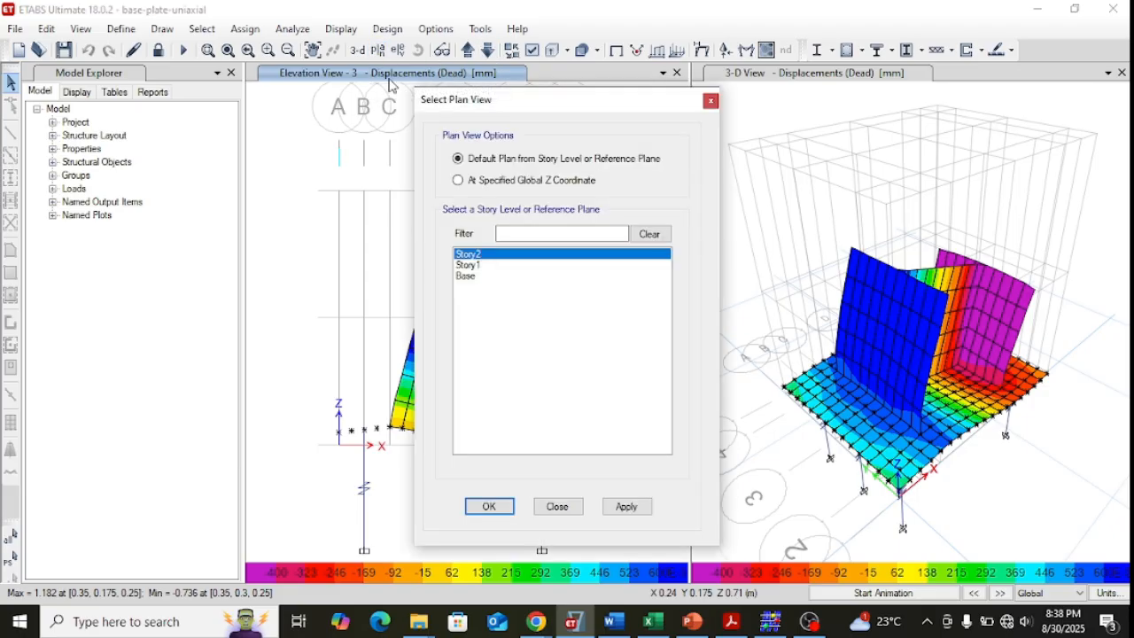
left_click(467, 277)
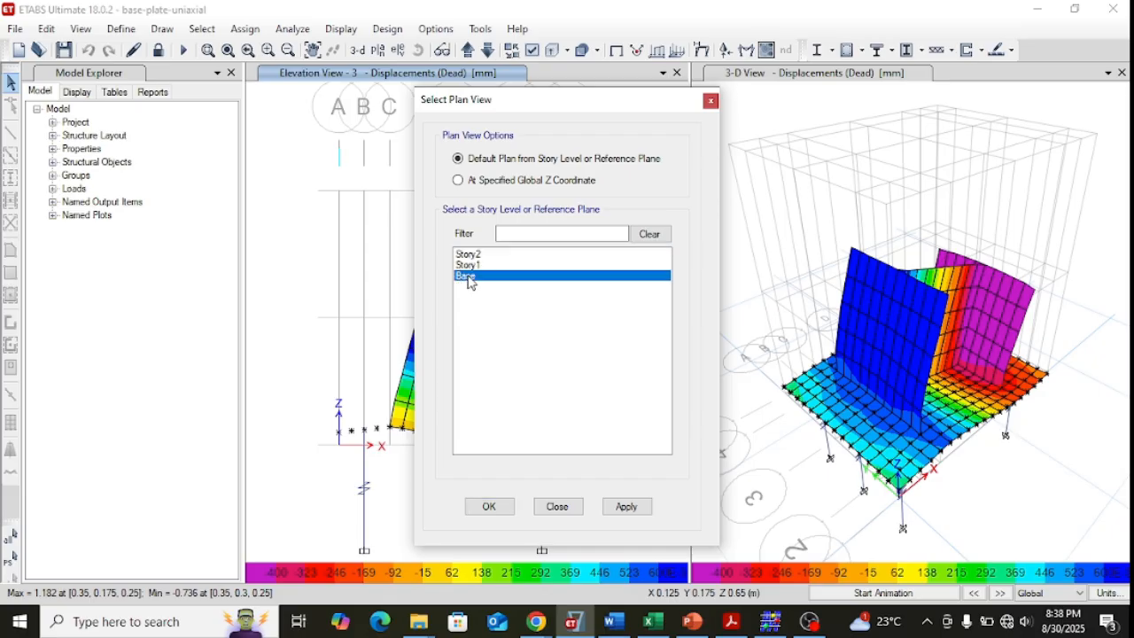
left_click(626, 505)
left_click(489, 506)
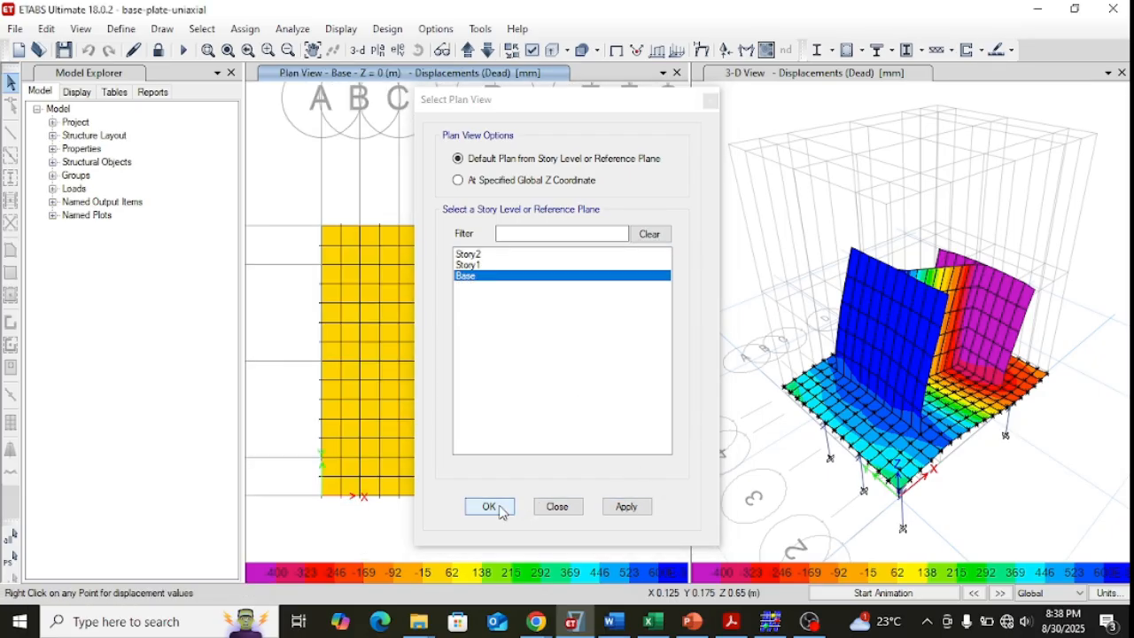
Display the soil pressure contours for the Dead case on the base plan with a range of -20000 to 0 kN/m².
left_click(341, 28)
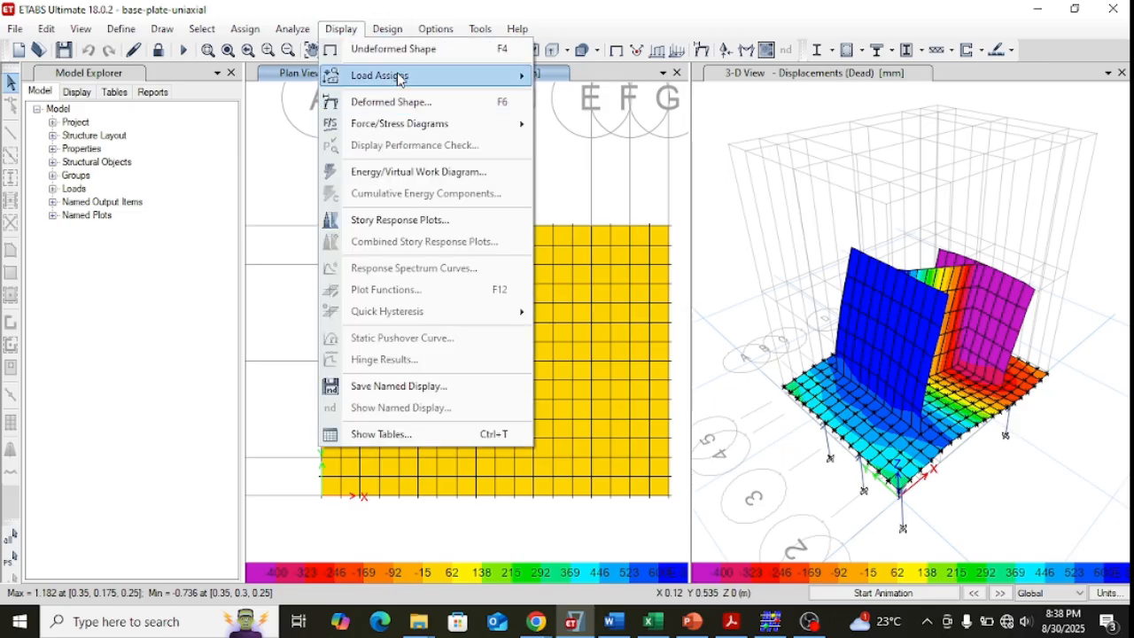
mouse_move(412, 122)
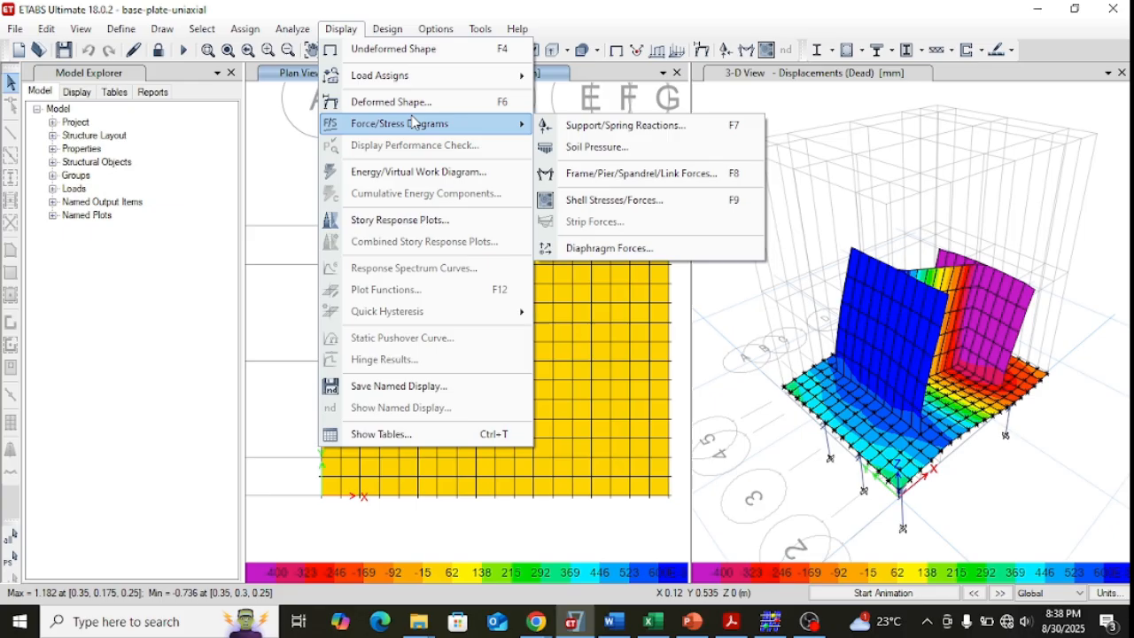
left_click(633, 147)
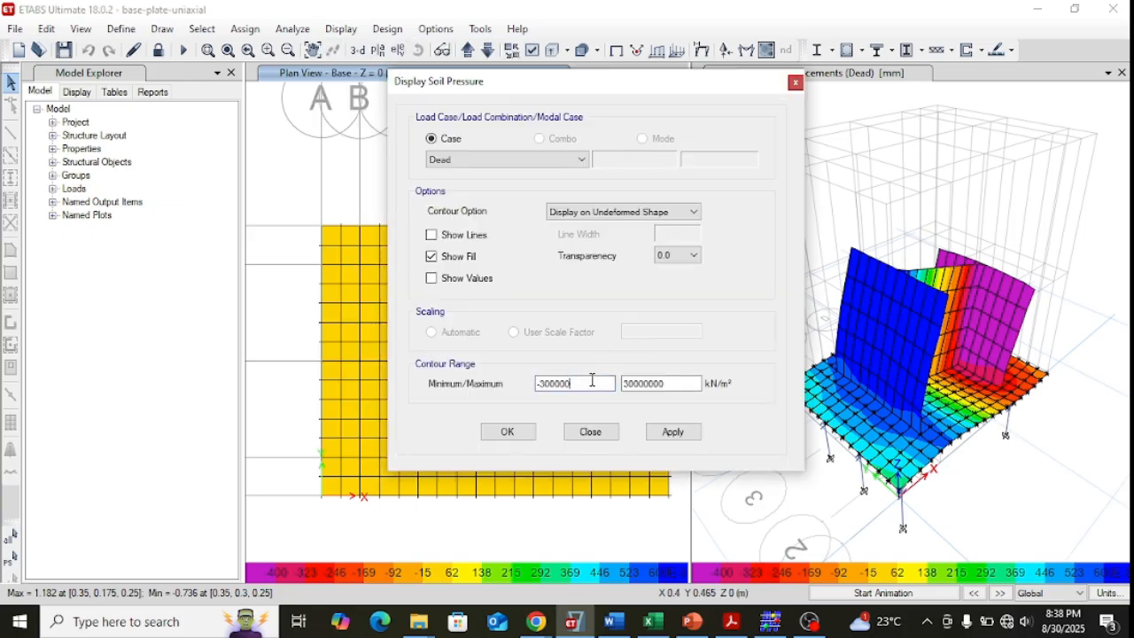
left_click(681, 384)
key("BackSpace")
key("BackSpace")
key("BackSpace")
key("BackSpace")
left_click(674, 432)
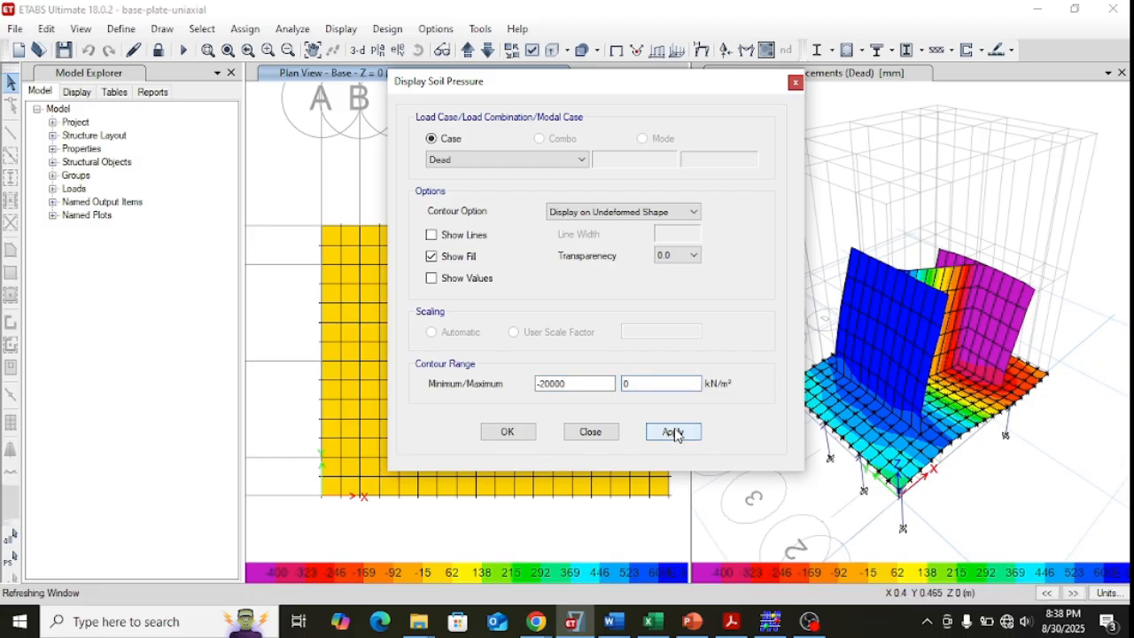
left_click(507, 433)
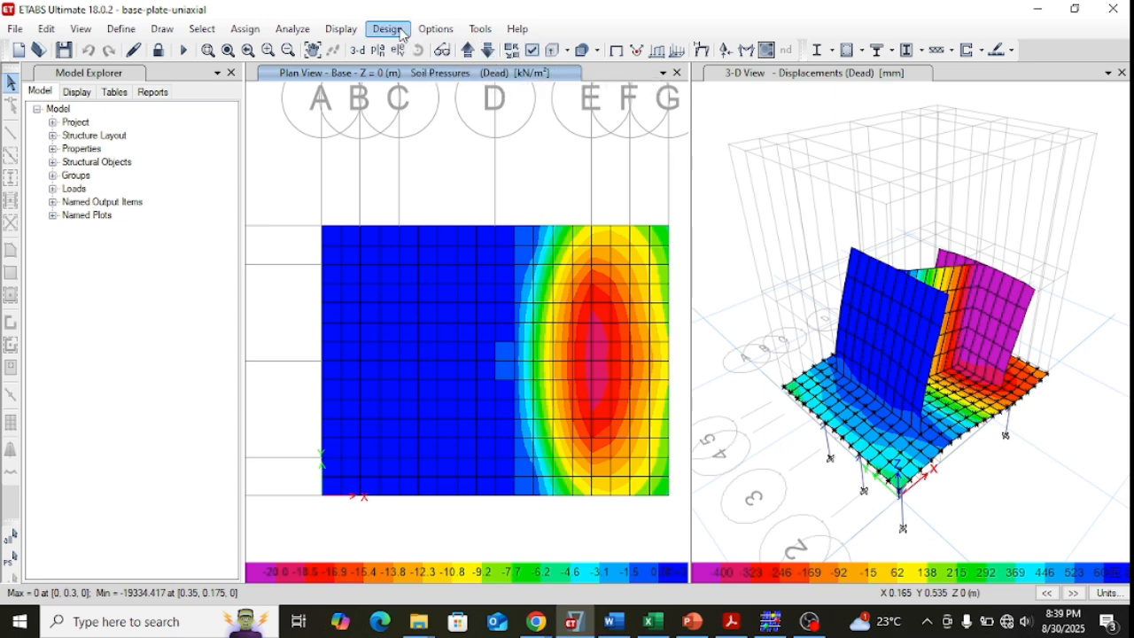
Display the shell resultant moment M11 for the Dead case on the base plan with a contour range of -50 to 50 kN-m/m.
left_click(341, 29)
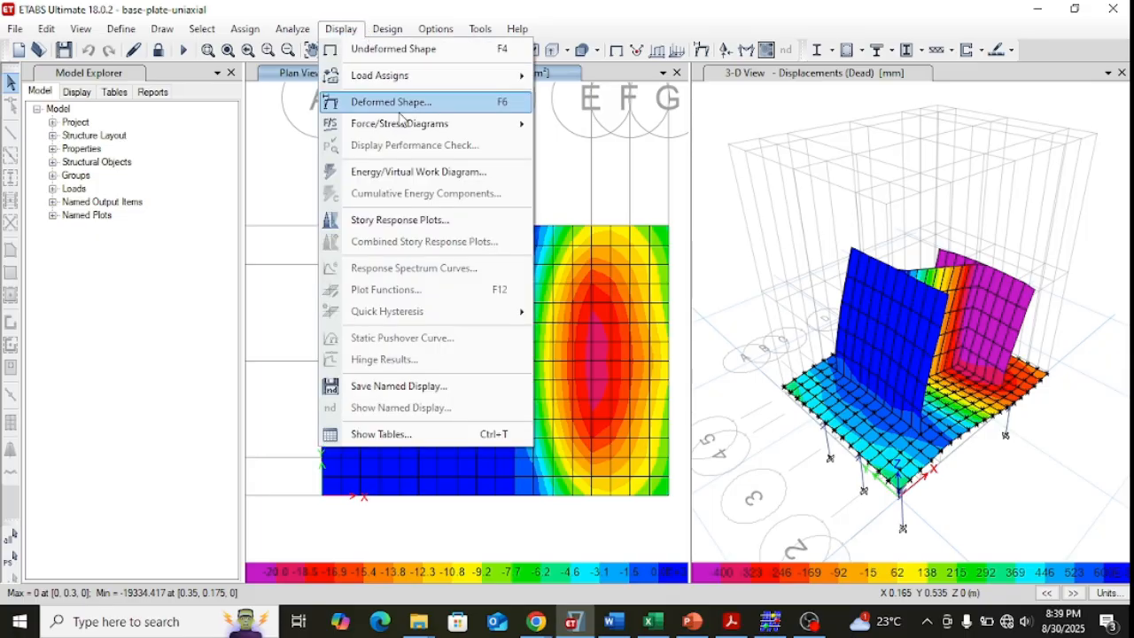
mouse_move(407, 130)
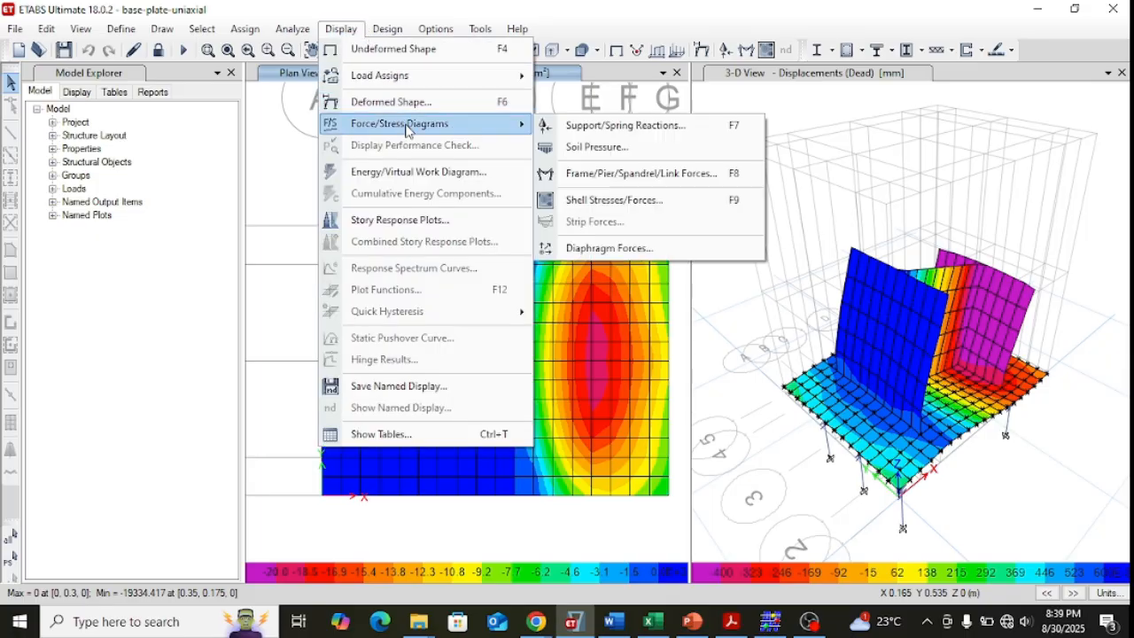
left_click(617, 201)
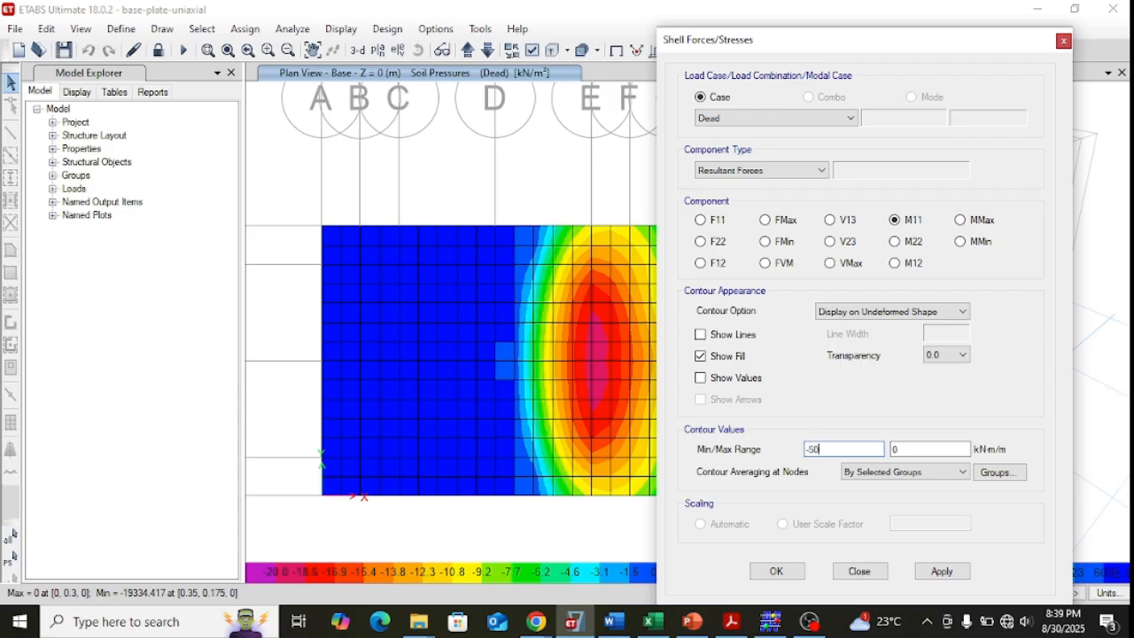
left_click(906, 450)
key("BackSpace")
type("0")
left_click(939, 572)
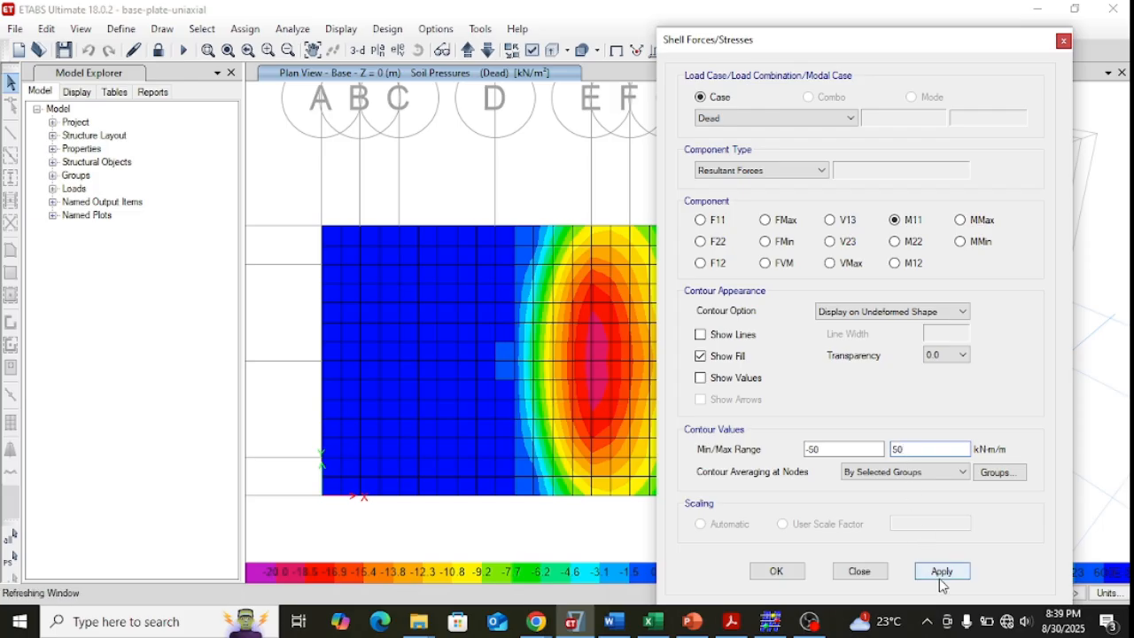
left_click(780, 573)
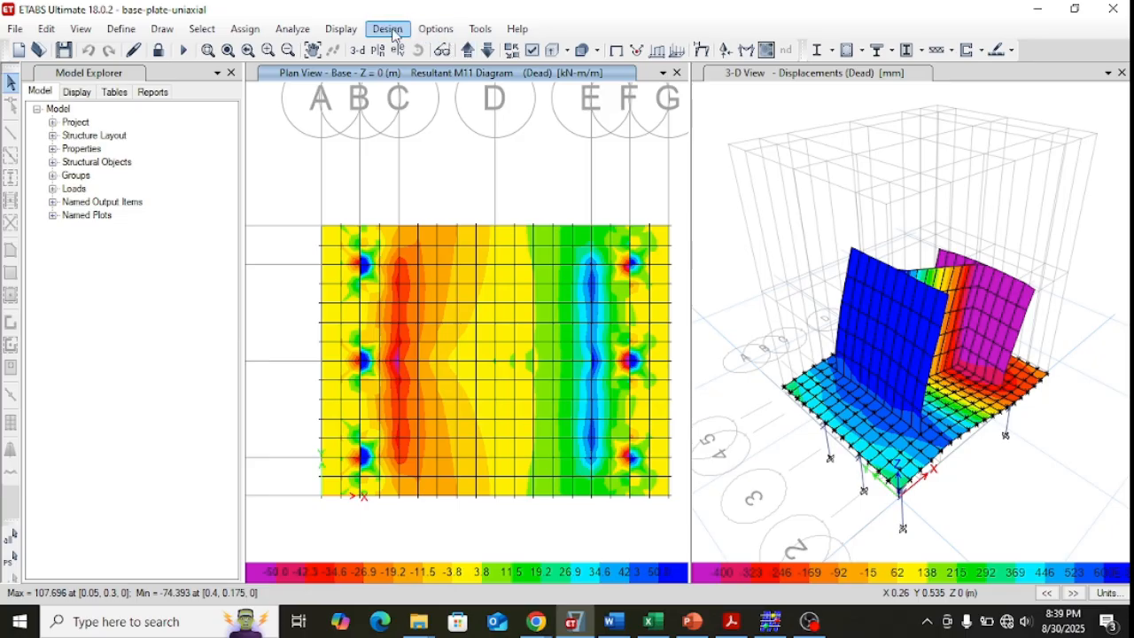
Display the shell resultant moment M22 for the Dead case on the base plan with a contour range of -30 to 30 kN-m/m.
left_click(340, 29)
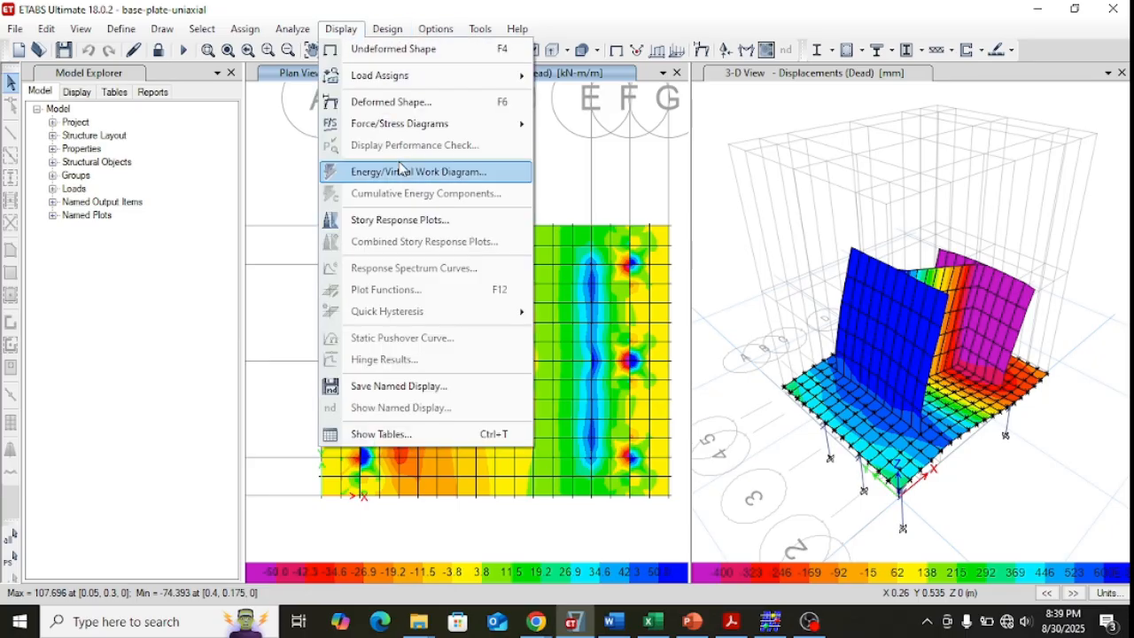
mouse_move(404, 131)
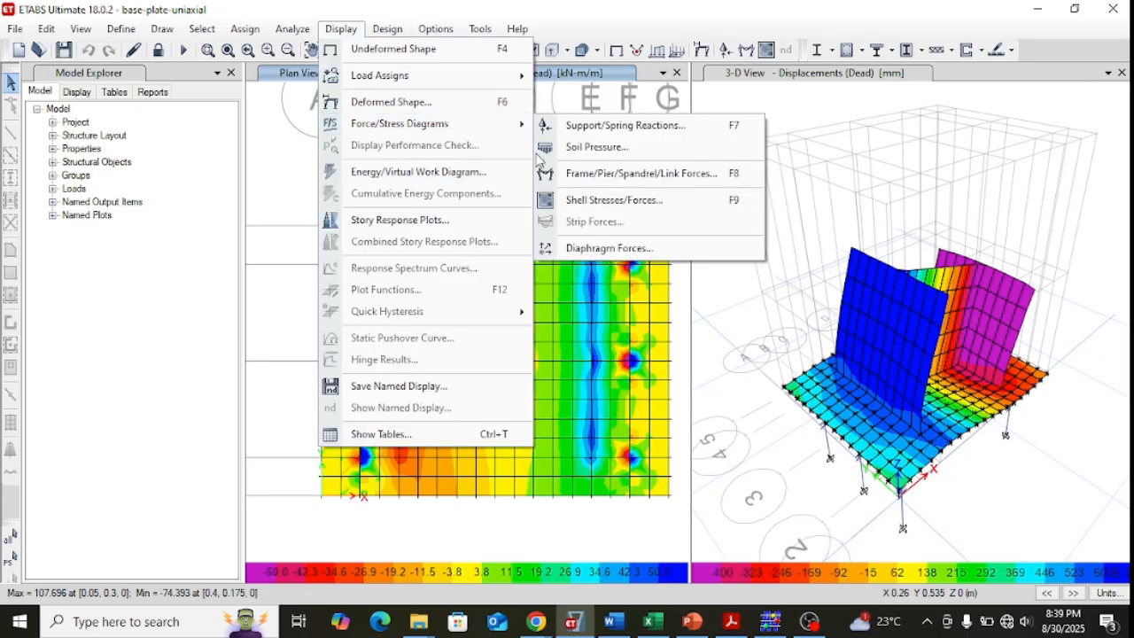
left_click(576, 201)
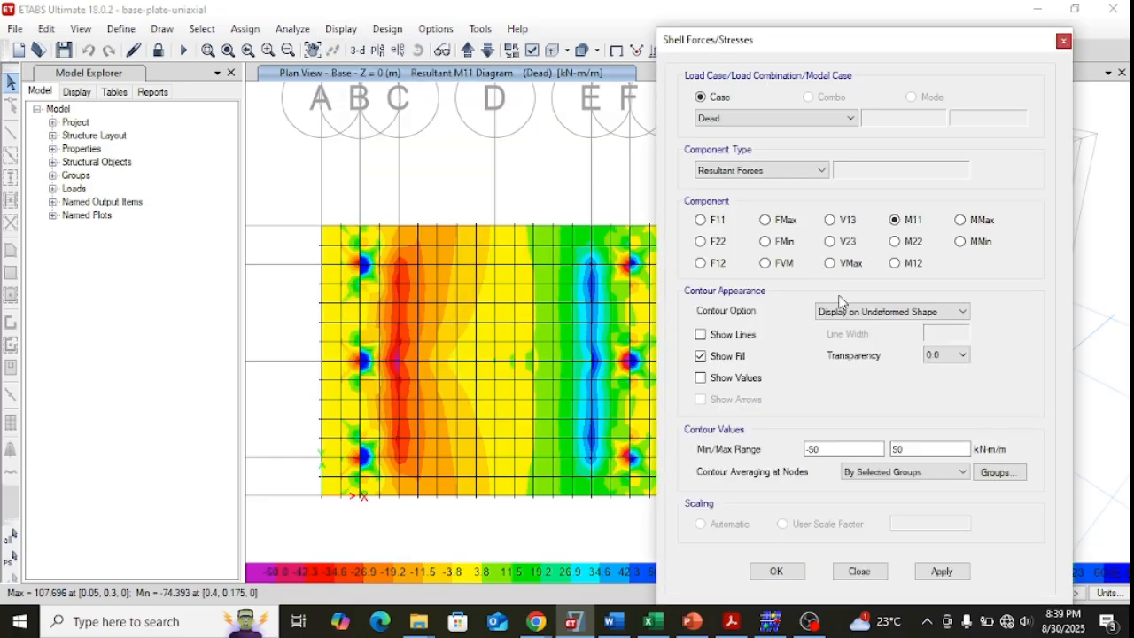
left_click(918, 248)
left_click(827, 450)
key("BackSpace")
key("BackSpace")
type("30")
left_click(912, 452)
key("BackSpace")
key("BackSpace")
type("30")
left_click(937, 573)
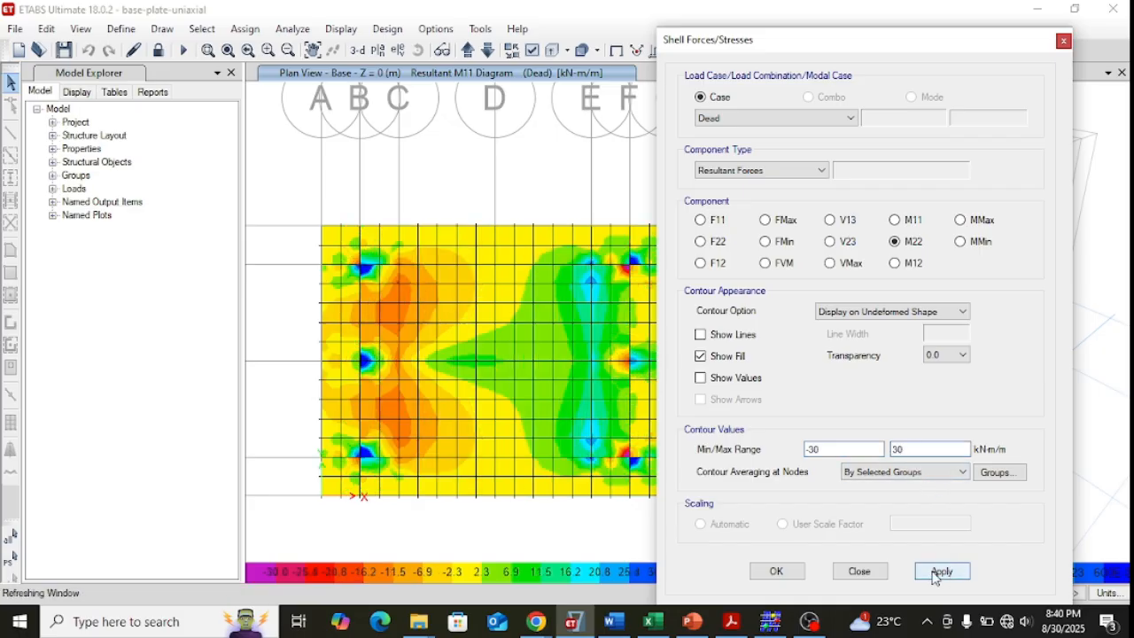
left_click(780, 571)
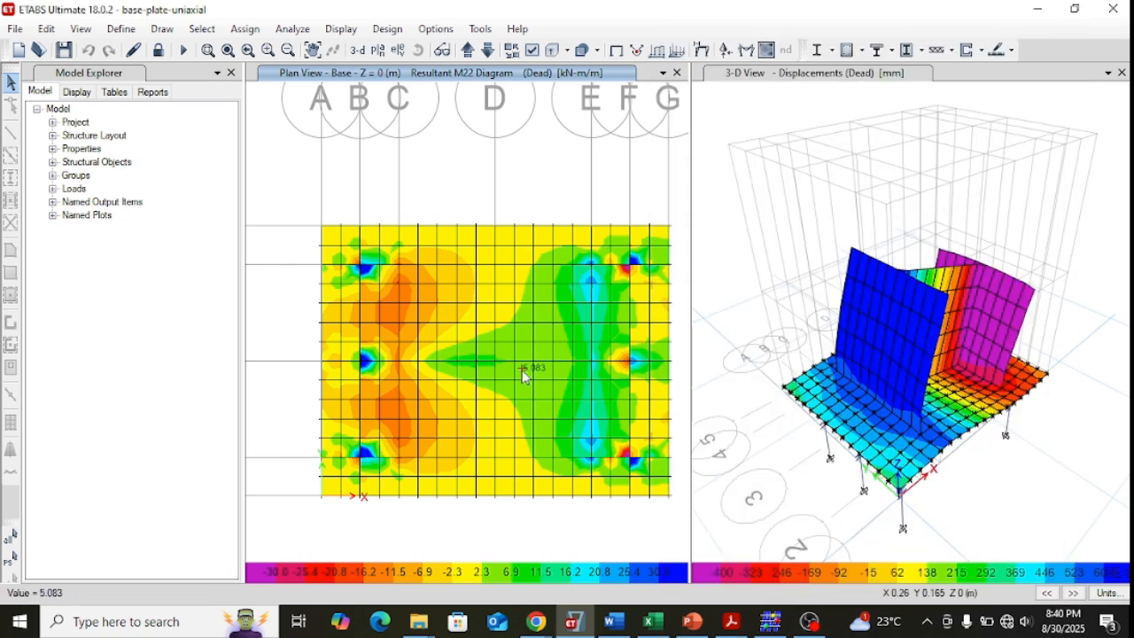